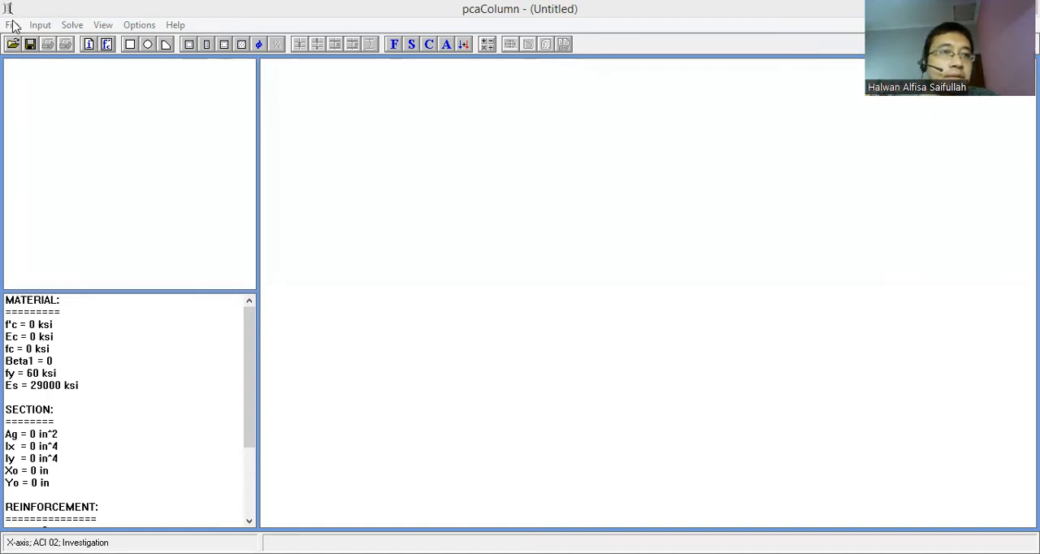
# - Label the project UNS1103 and the column K1 in the general information, and enter the engineer's name
pyautogui.click(12, 25)
pyautogui.moveTo(39, 28)
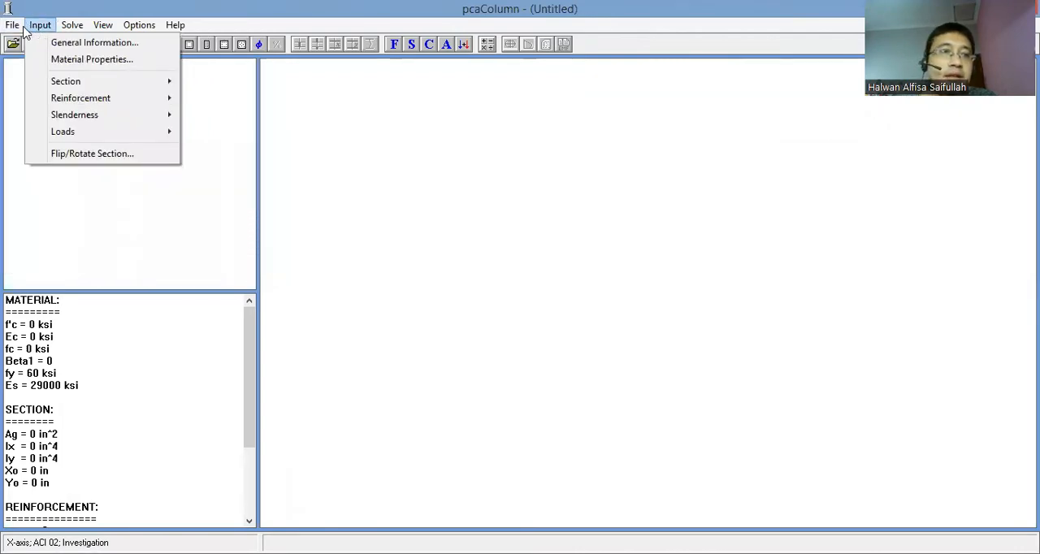
pyautogui.click(60, 47)
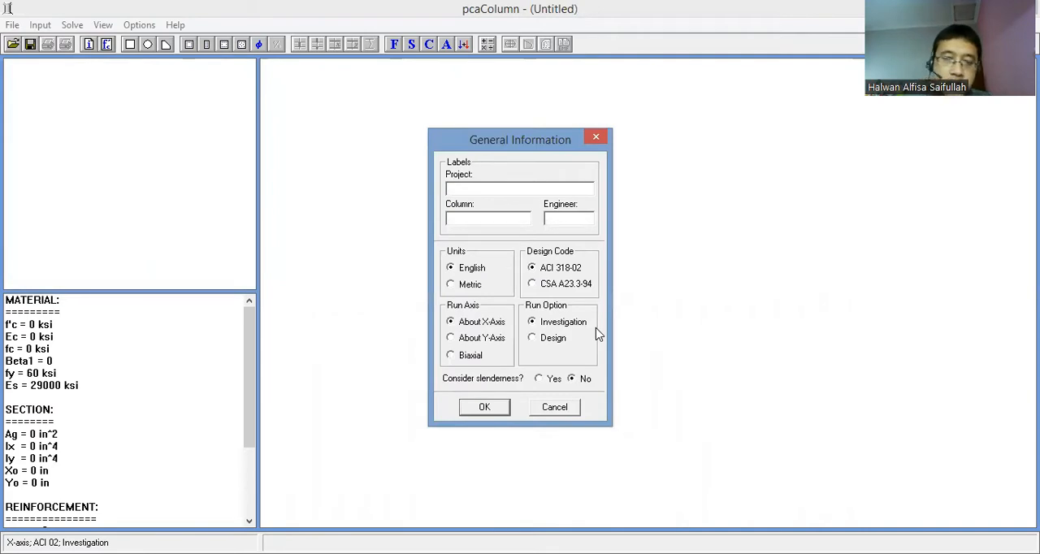
pyautogui.write('UNS1103')
pyautogui.click(505, 221)
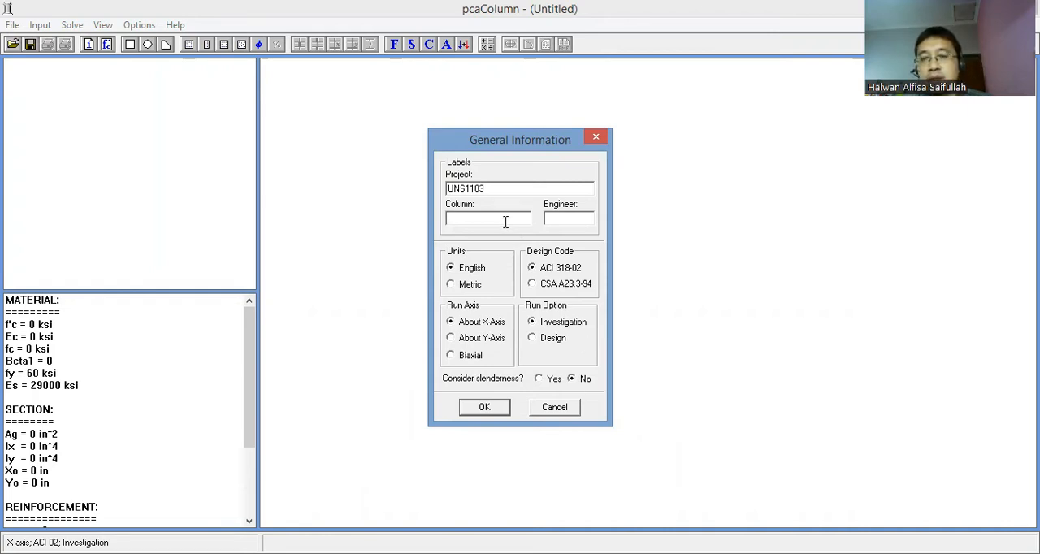
pyautogui.write('K1')
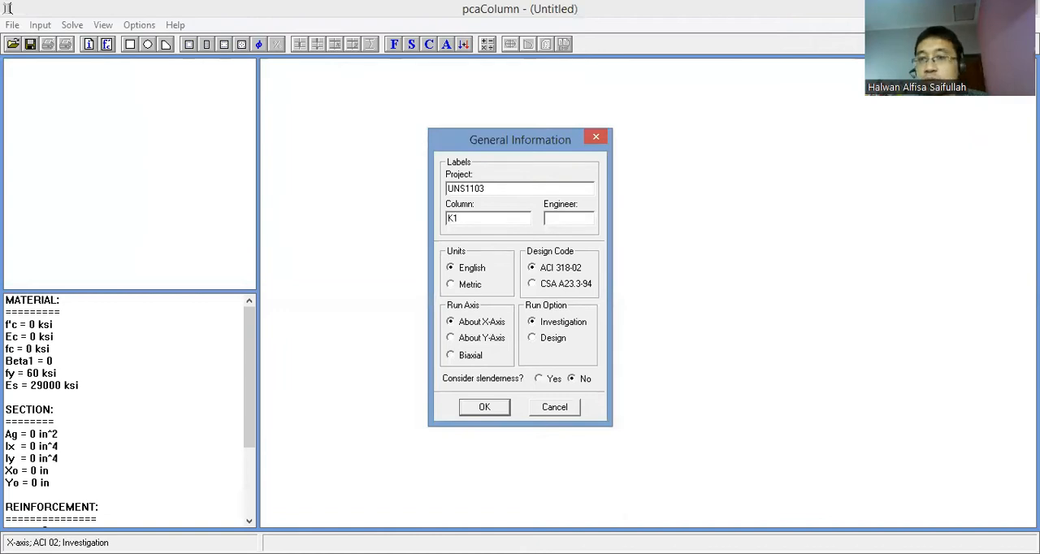
pyautogui.click(582, 216)
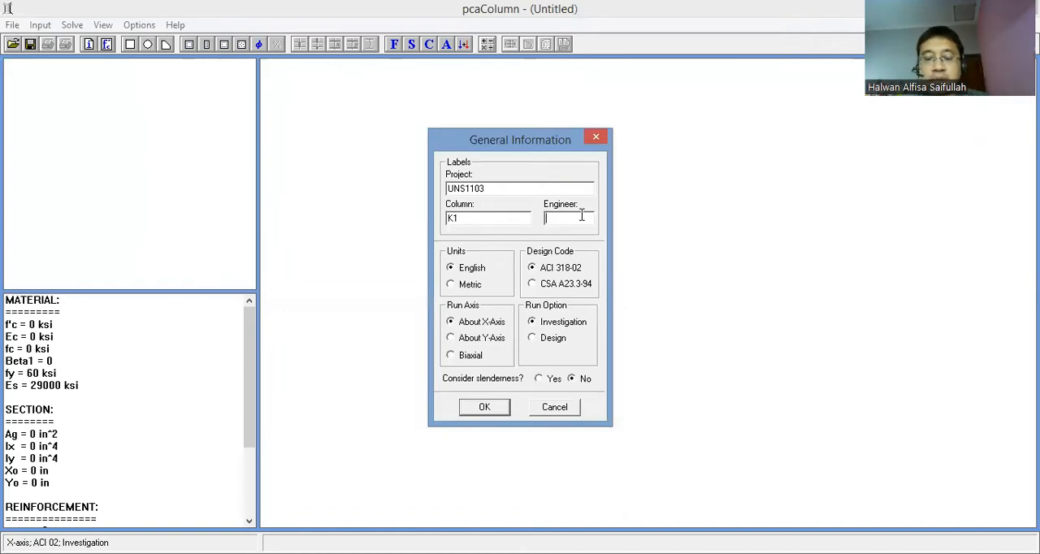
pyautogui.write('Halwan')
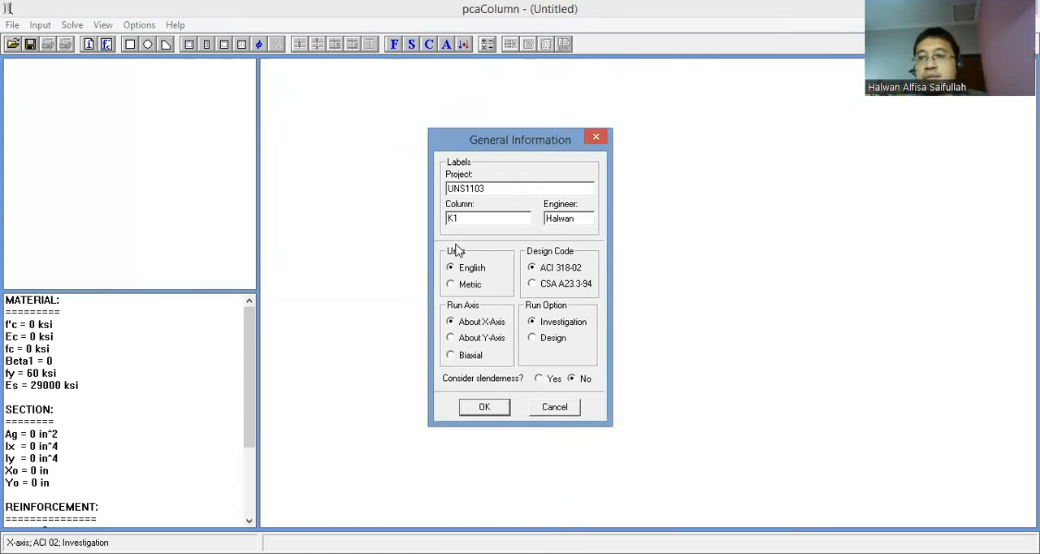
# - Set the units to Metric and the run axis to Biaxial, then apply the general information
pyautogui.click(465, 285)
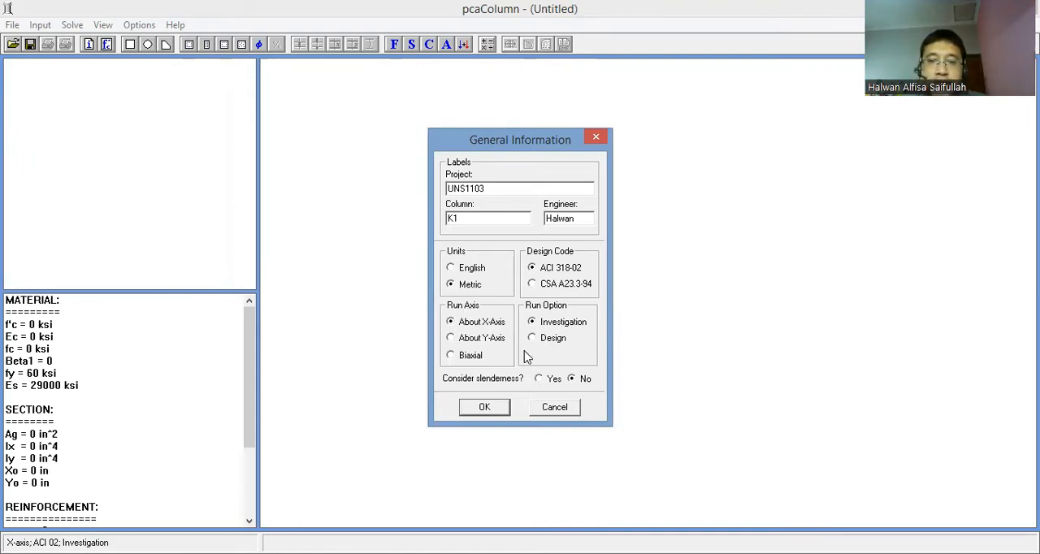
pyautogui.click(462, 340)
pyautogui.click(453, 358)
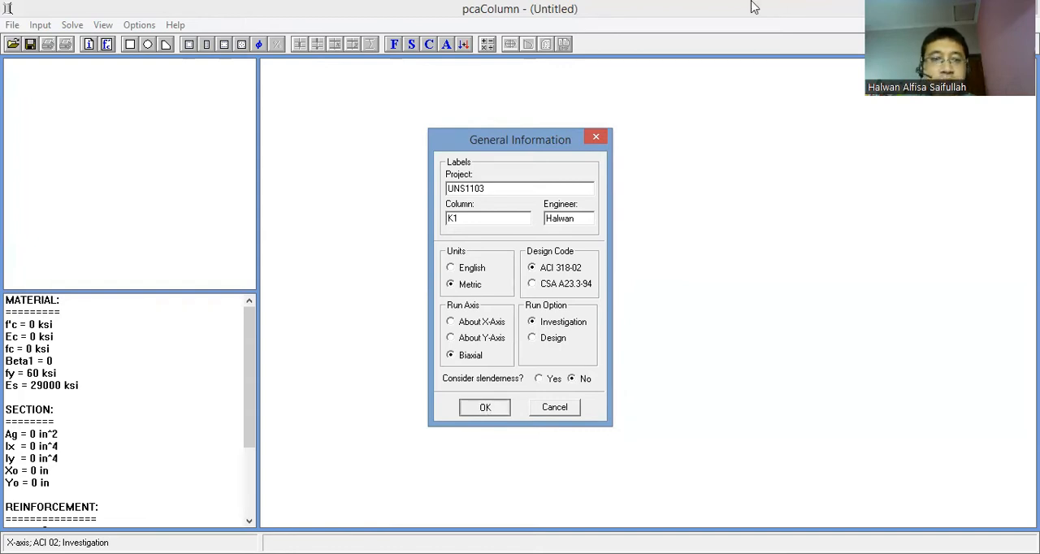
pyautogui.click(485, 407)
# - Define the material properties with concrete strength f'c 30 MPa and reinforcing steel strength fy 400 MPa
pyautogui.click(40, 25)
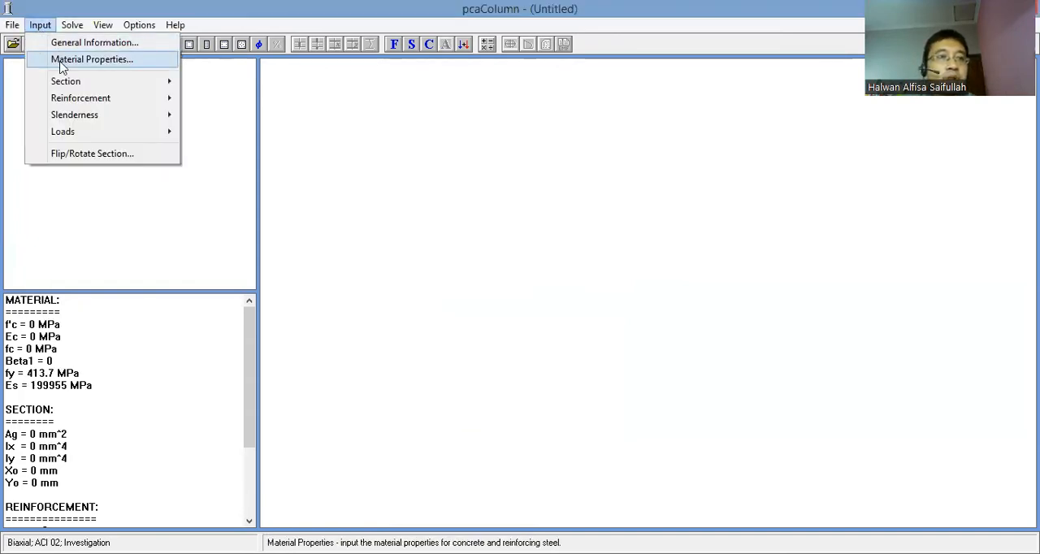
pyautogui.click(61, 59)
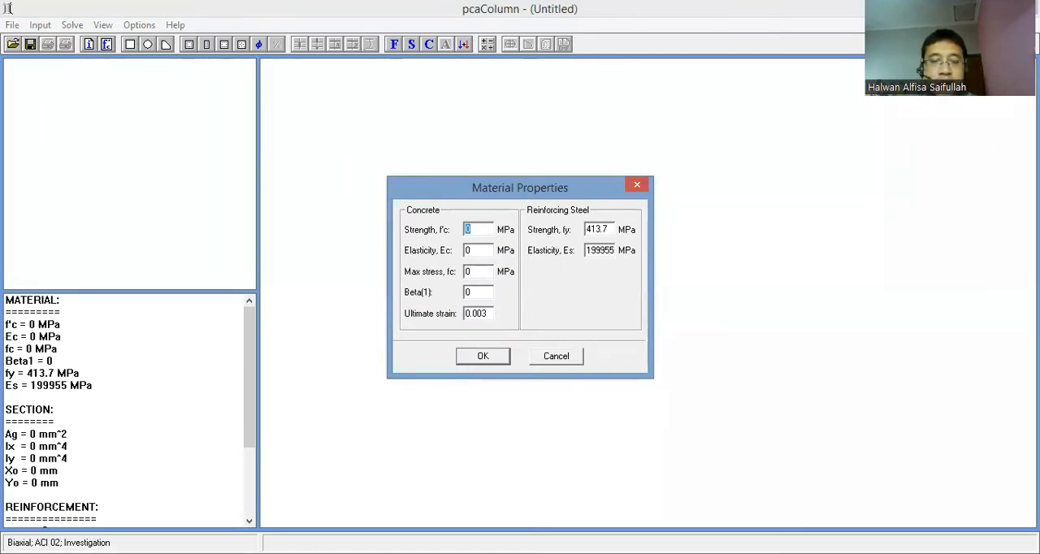
pyautogui.hotkey('alt', 'Tab')
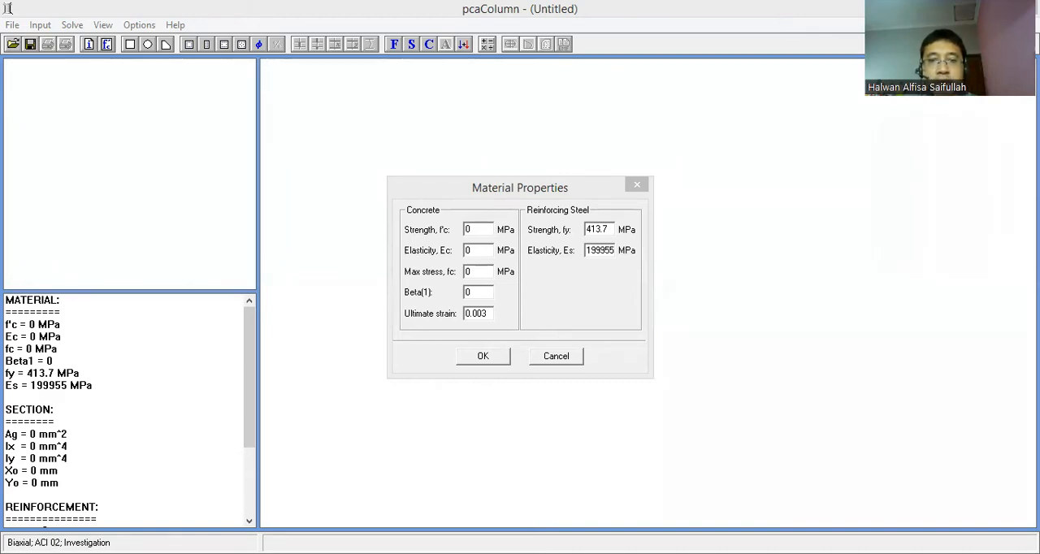
pyautogui.click(477, 242)
pyautogui.write('30')
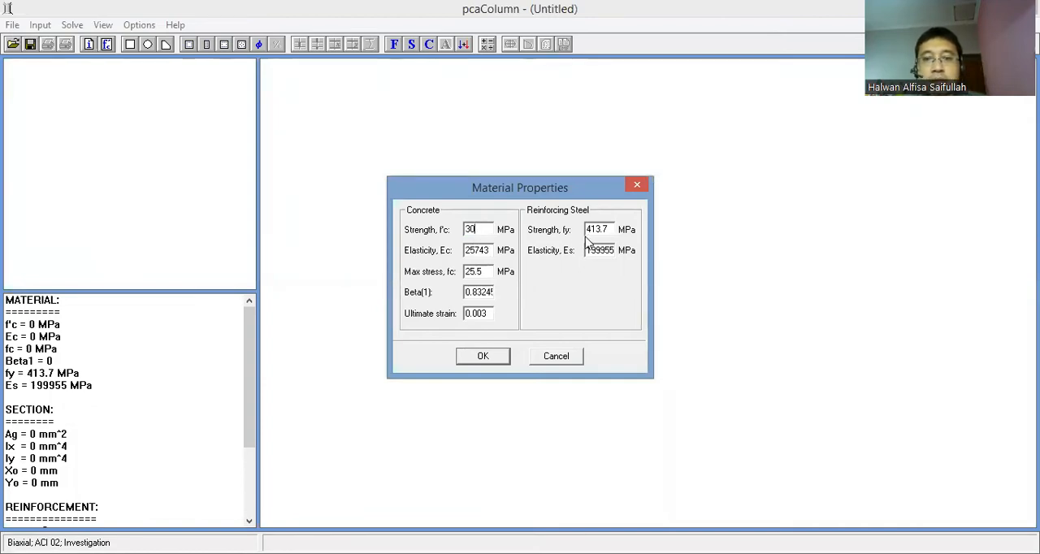
pyautogui.click(597, 229)
pyautogui.write('400')
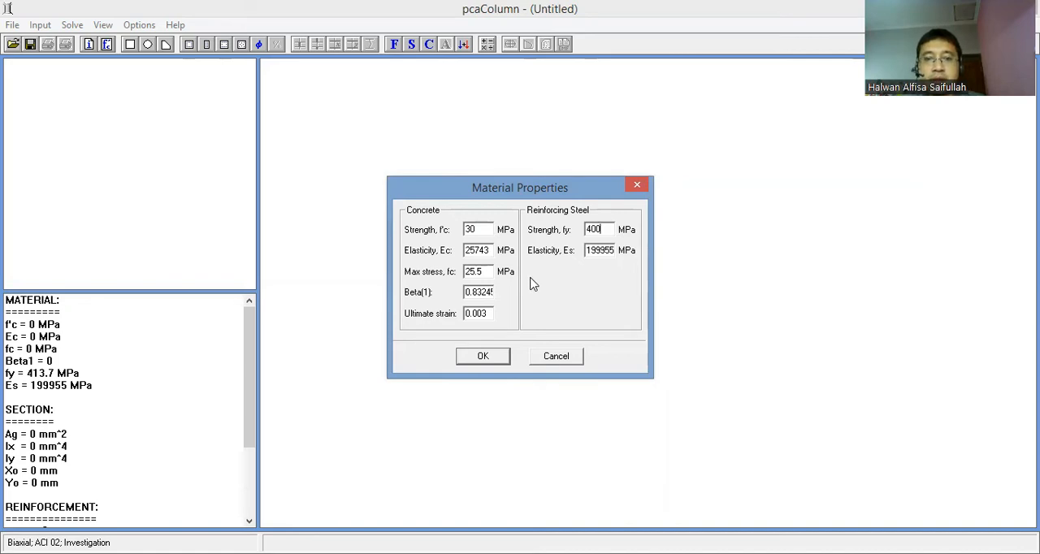
pyautogui.click(480, 361)
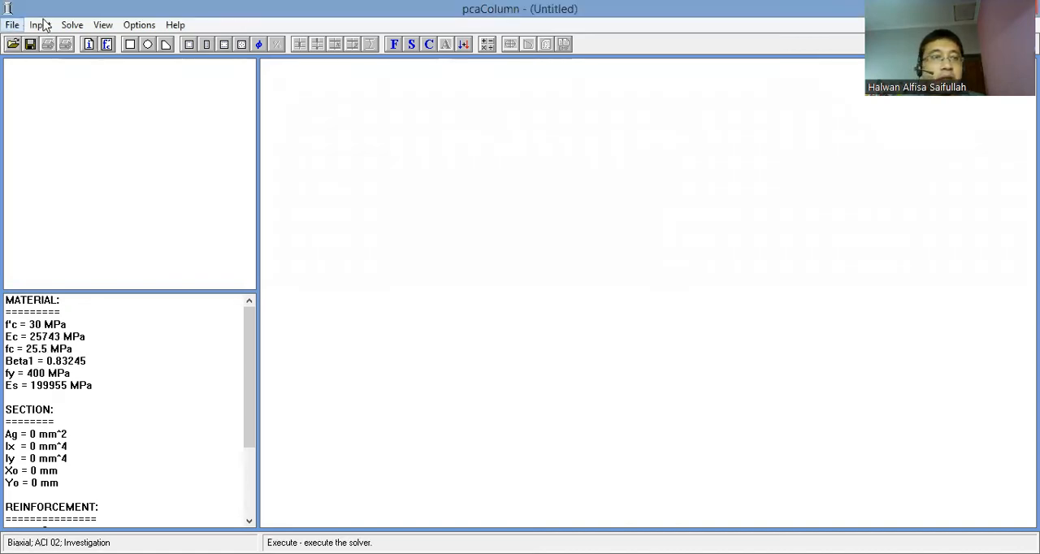
# - Define a rectangular column section 600 mm wide along X and 600 mm deep along Y
pyautogui.click(45, 26)
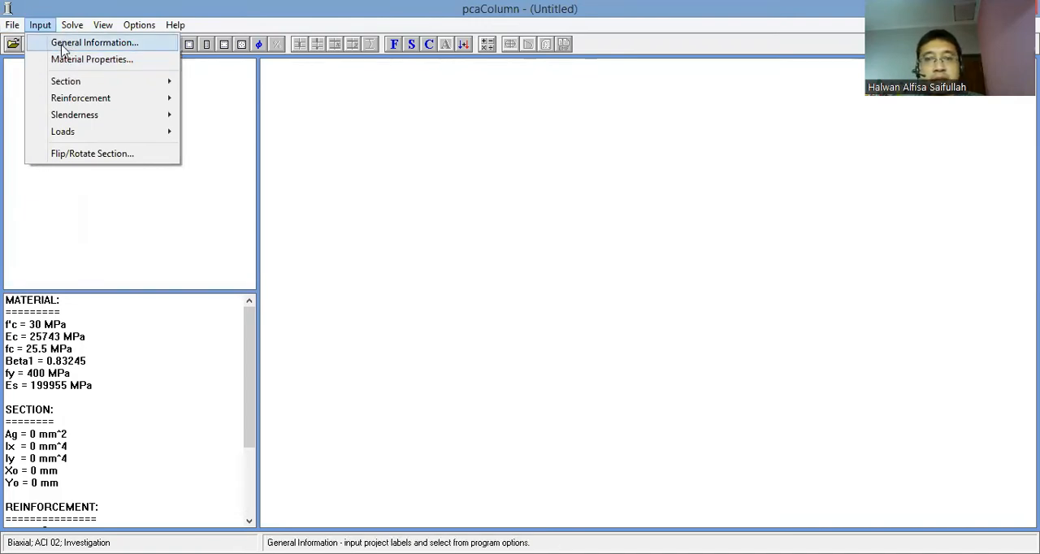
pyautogui.moveTo(58, 82)
pyautogui.click(232, 92)
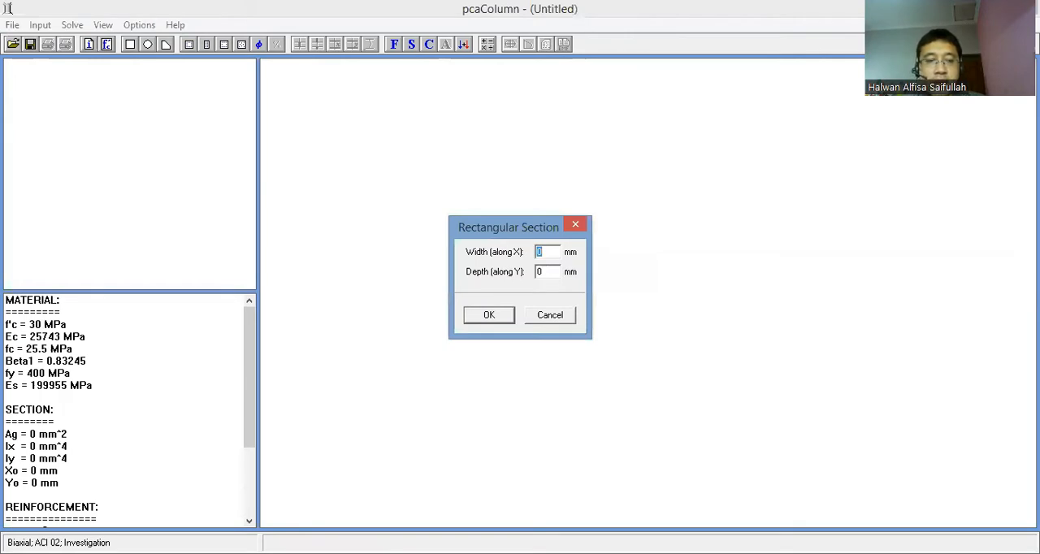
pyautogui.hotkey('alt', 'Tab')
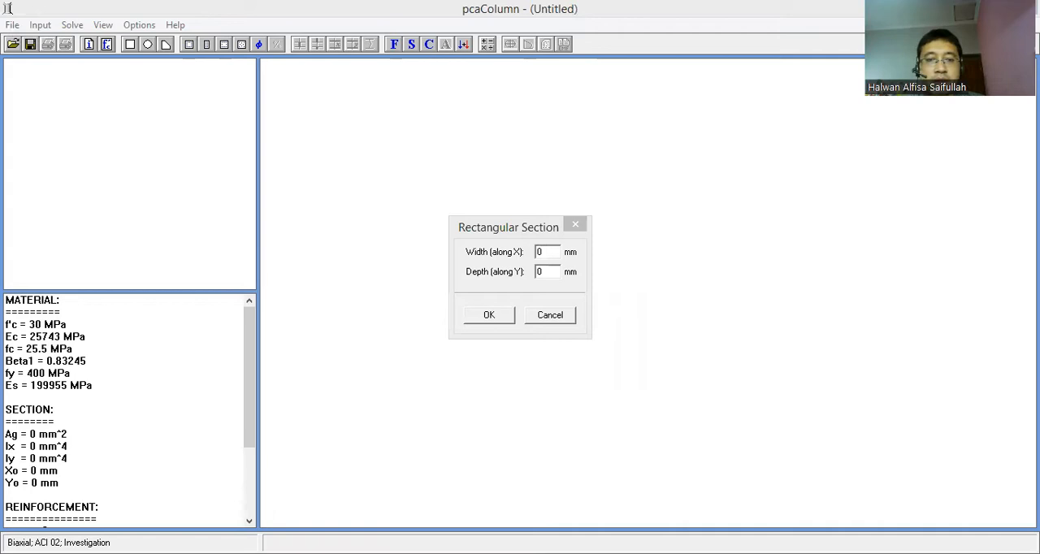
pyautogui.click(517, 285)
pyautogui.write('600')
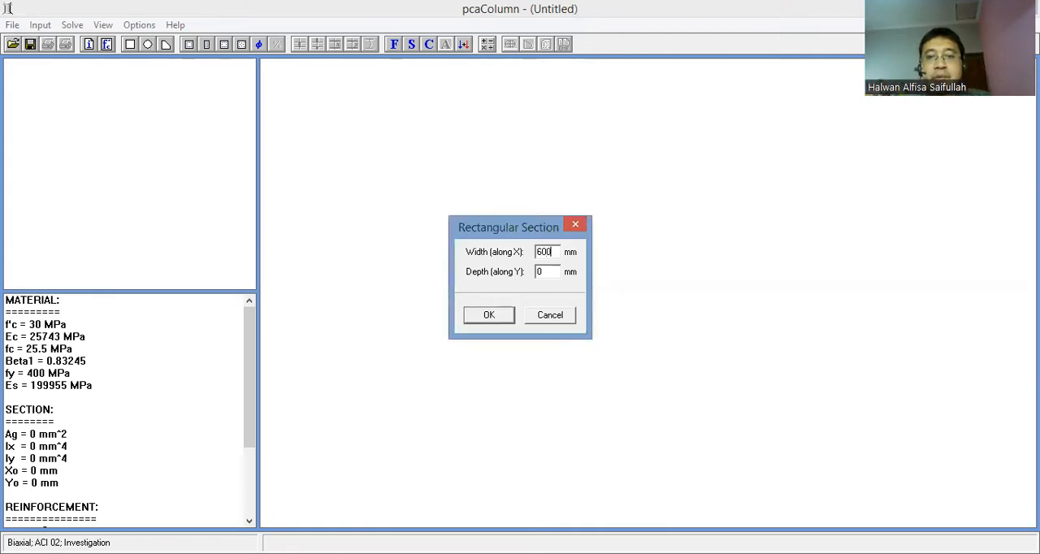
pyautogui.moveTo(550, 273); pyautogui.dragTo(532, 270)
pyautogui.write('600')
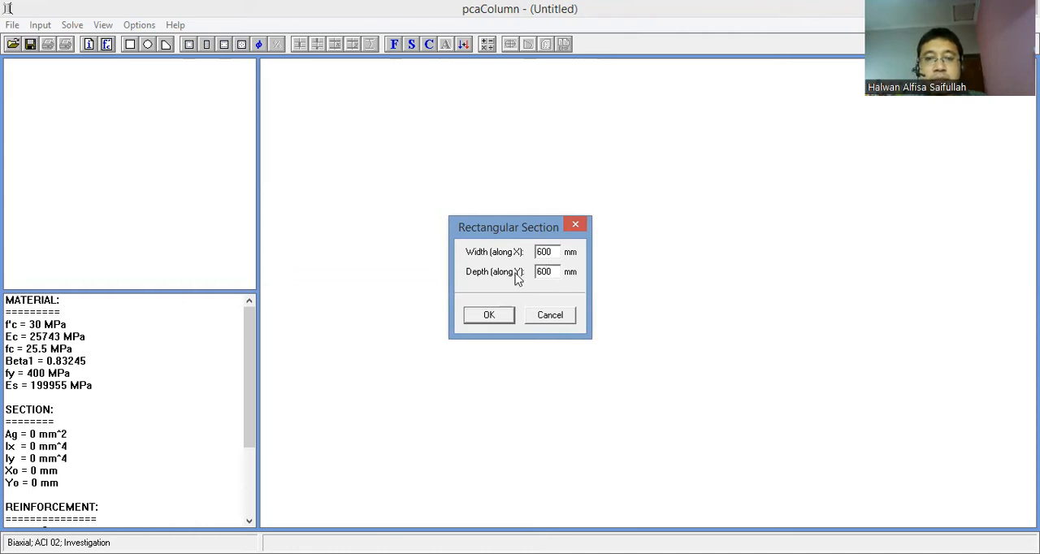
pyautogui.click(494, 329)
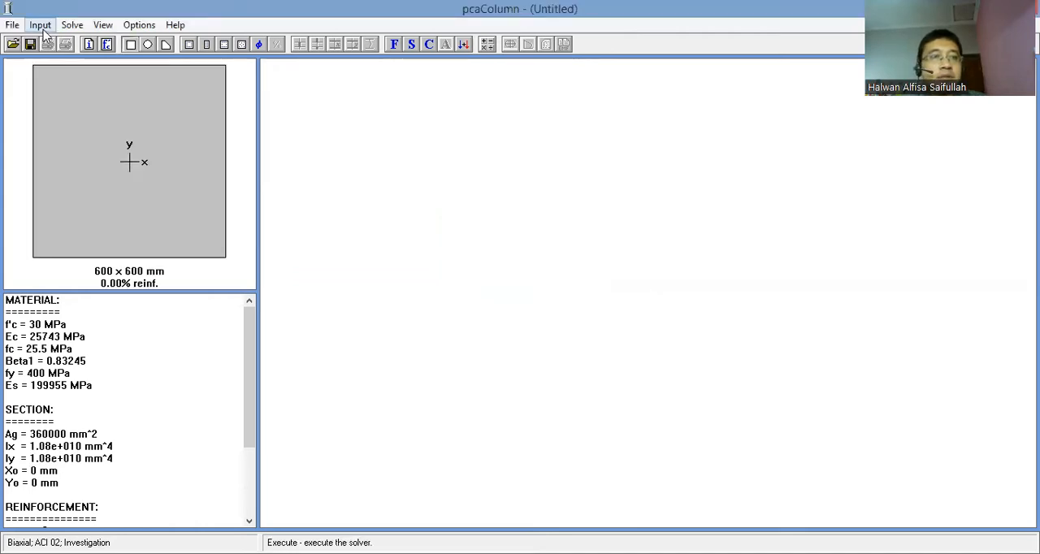
pyautogui.click(40, 24)
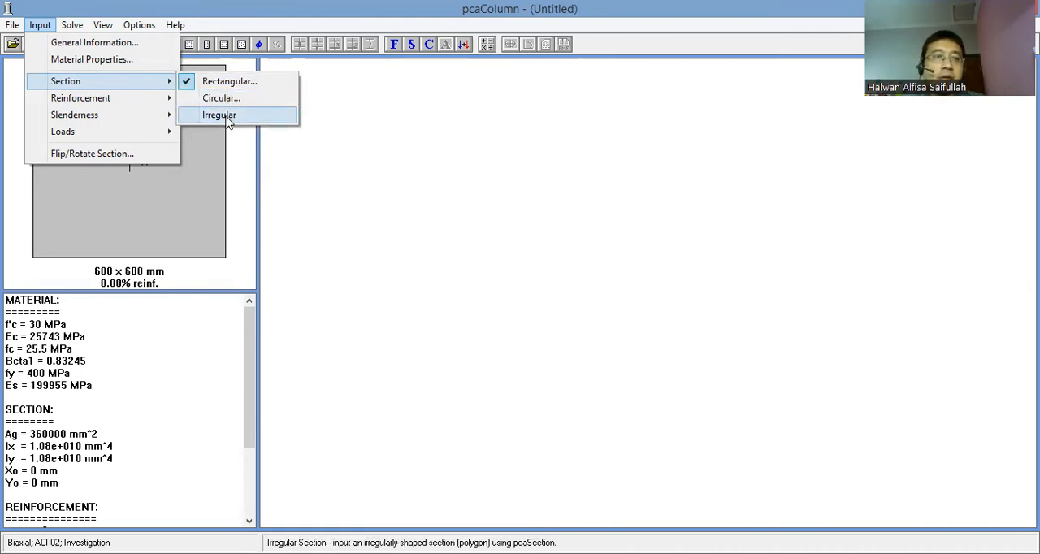
pyautogui.moveTo(151, 98)
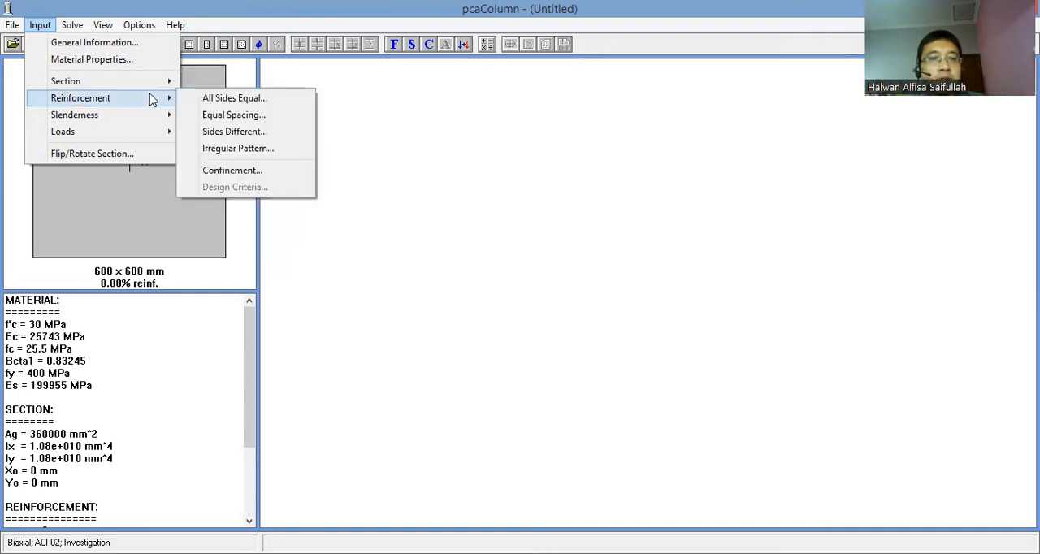
pyautogui.click(224, 101)
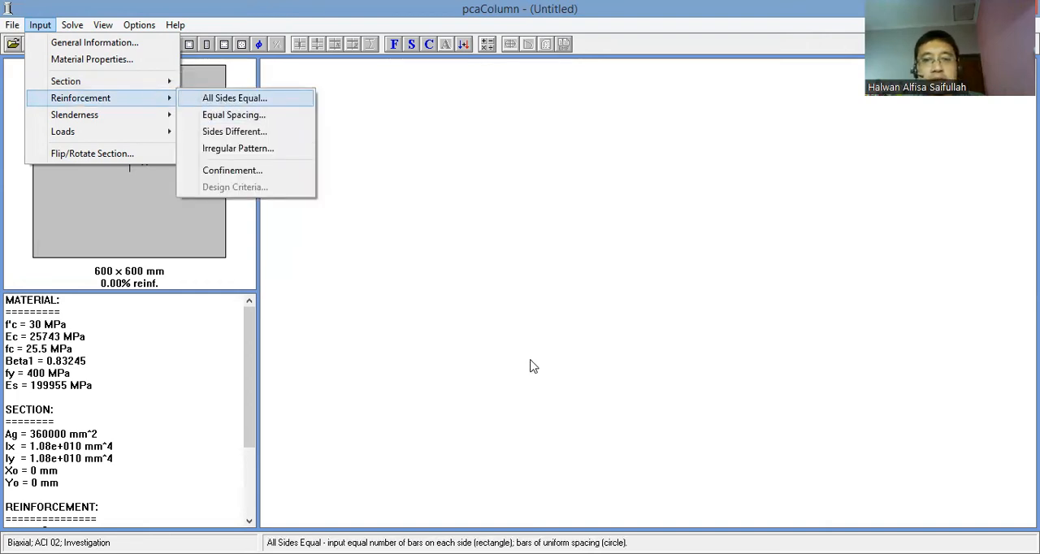
pyautogui.click(562, 345)
pyautogui.click(40, 26)
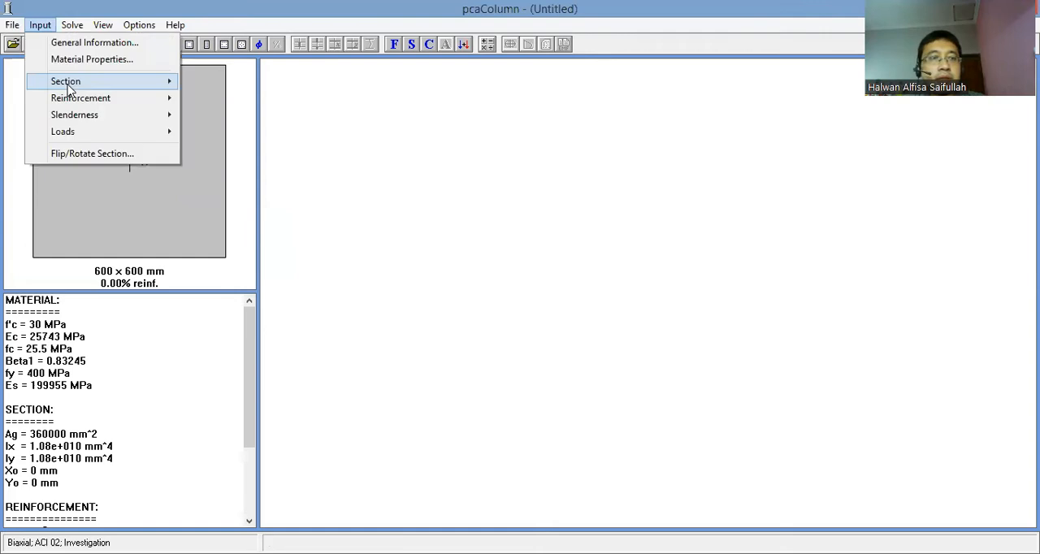
pyautogui.moveTo(73, 100)
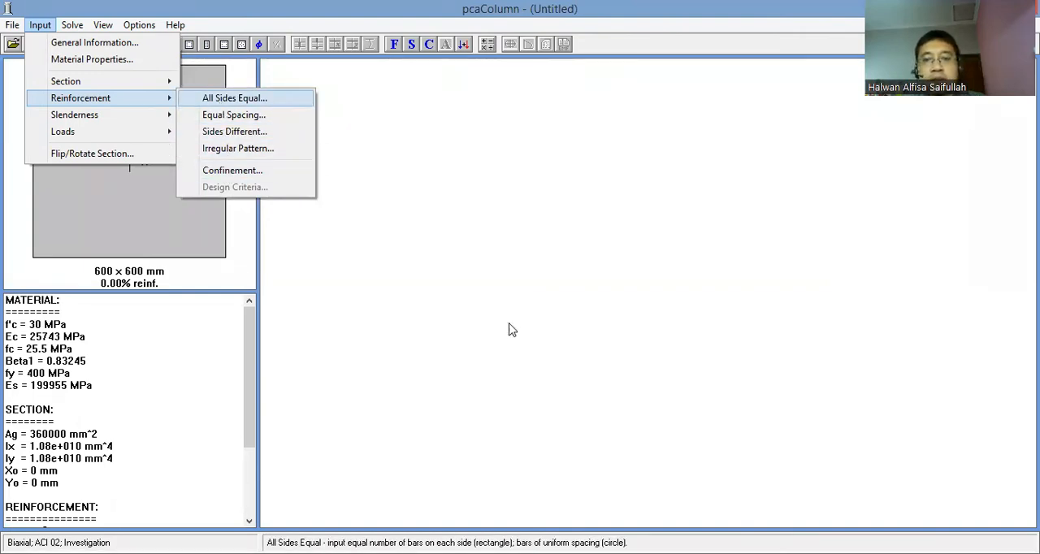
pyautogui.press('Return')
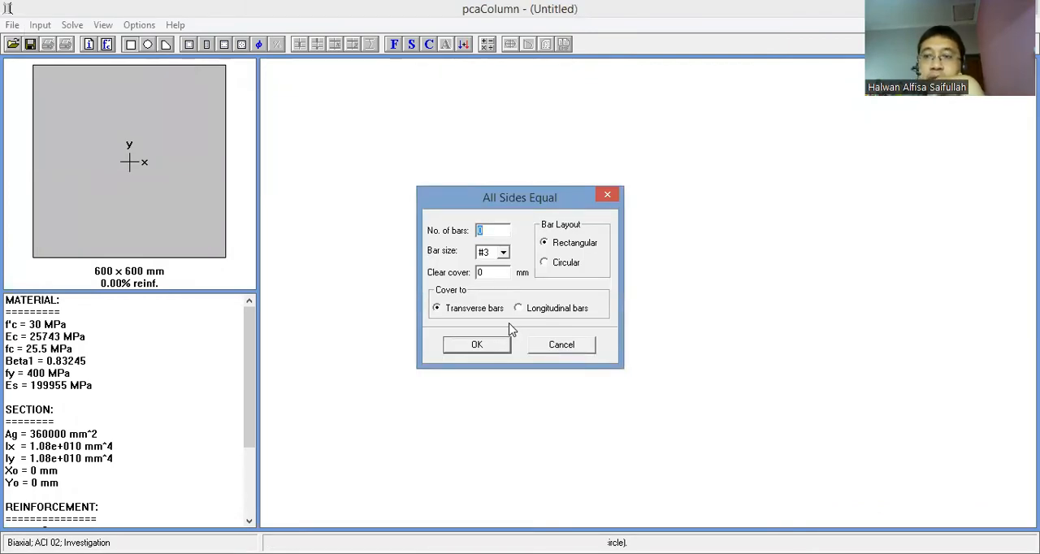
pyautogui.click(561, 346)
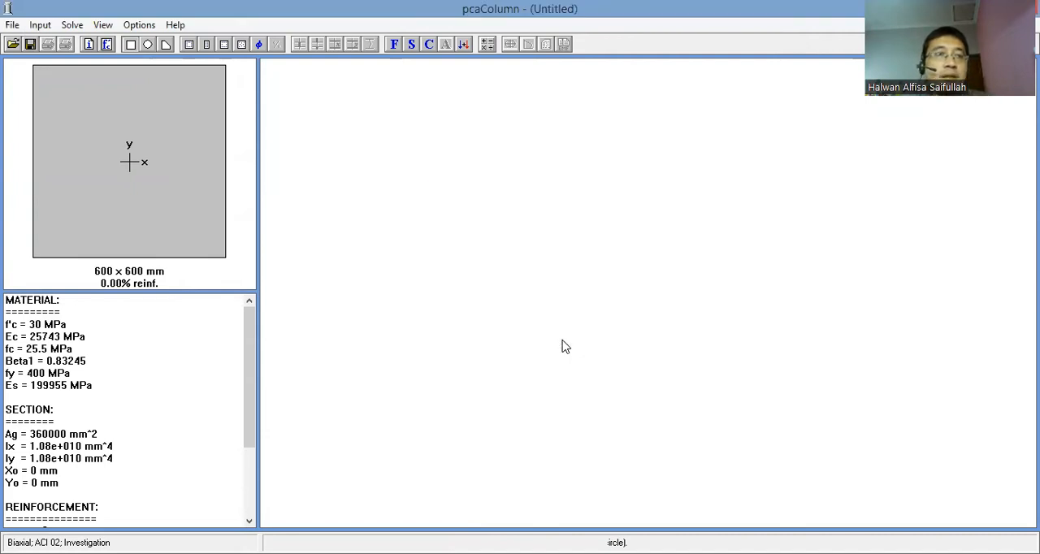
# - Switch the reinforcing bars database to the User-defined bar set and delete all of its listed bar sizes
pyautogui.click(139, 25)
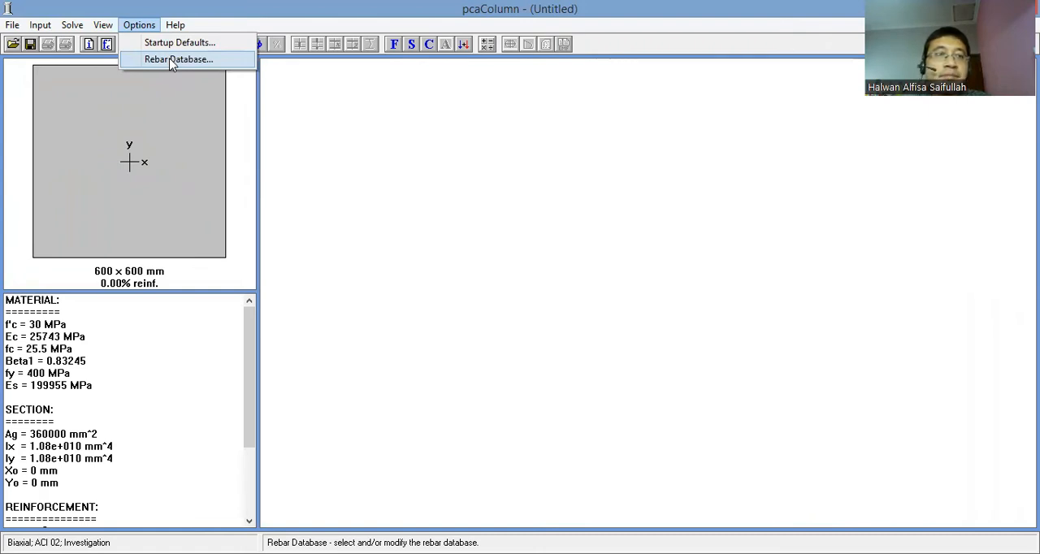
pyautogui.click(171, 60)
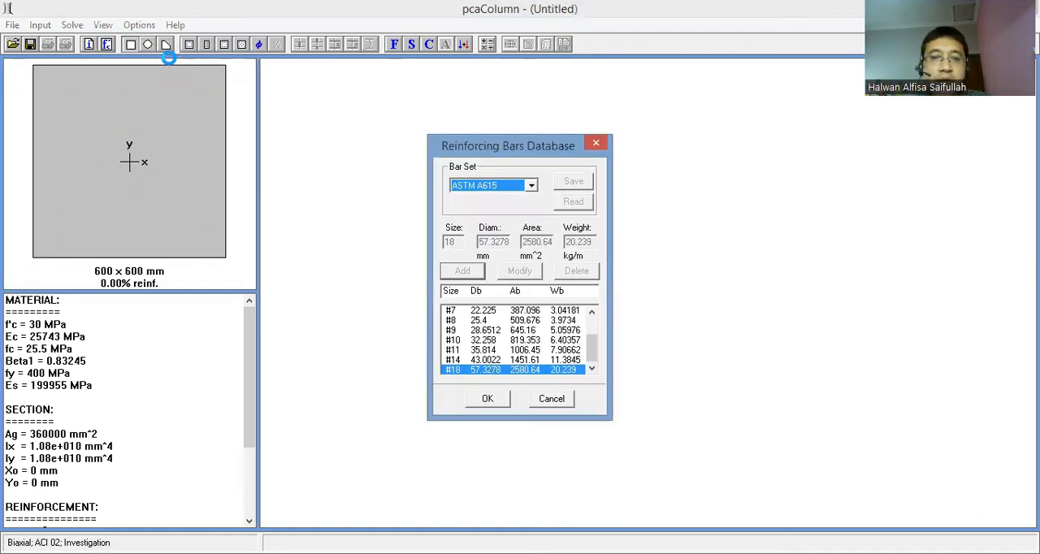
pyautogui.click(482, 202)
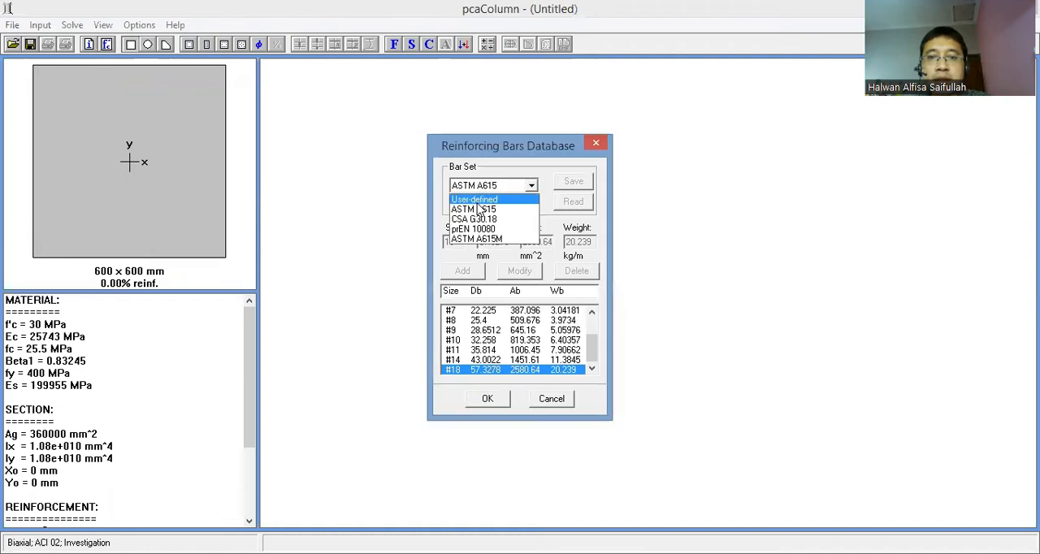
pyautogui.click(487, 232)
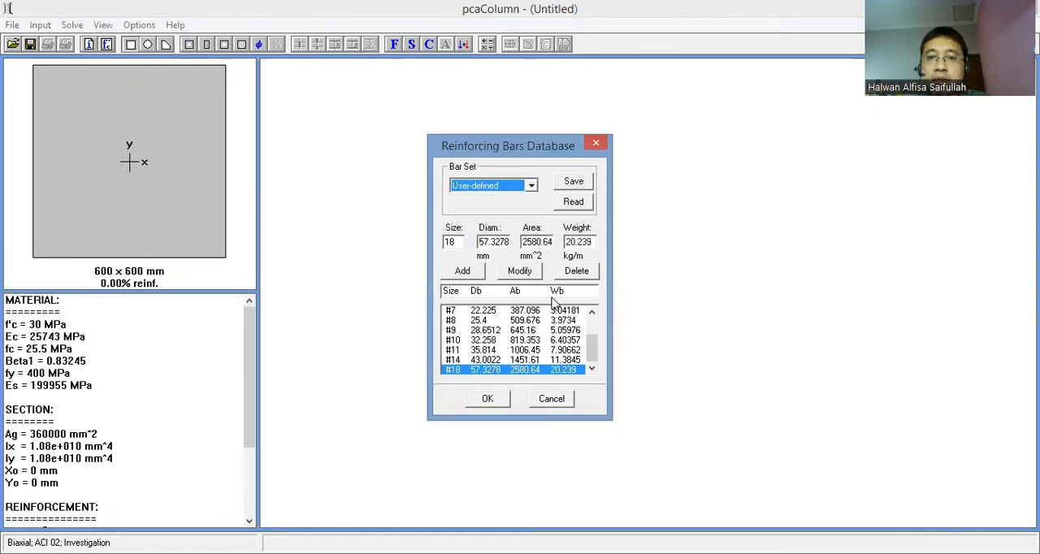
pyautogui.click(581, 270)
pyautogui.click(581, 270)
pyautogui.click(581, 270)
pyautogui.click(581, 271)
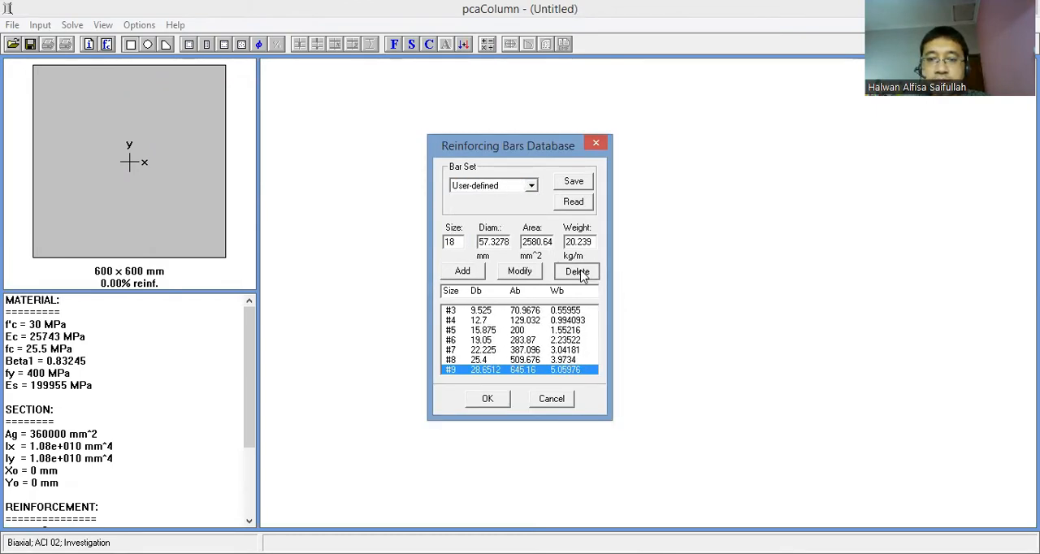
pyautogui.click(576, 270)
pyautogui.click(576, 271)
pyautogui.click(576, 270)
pyautogui.click(576, 271)
pyautogui.click(577, 270)
pyautogui.click(577, 271)
pyautogui.click(577, 271)
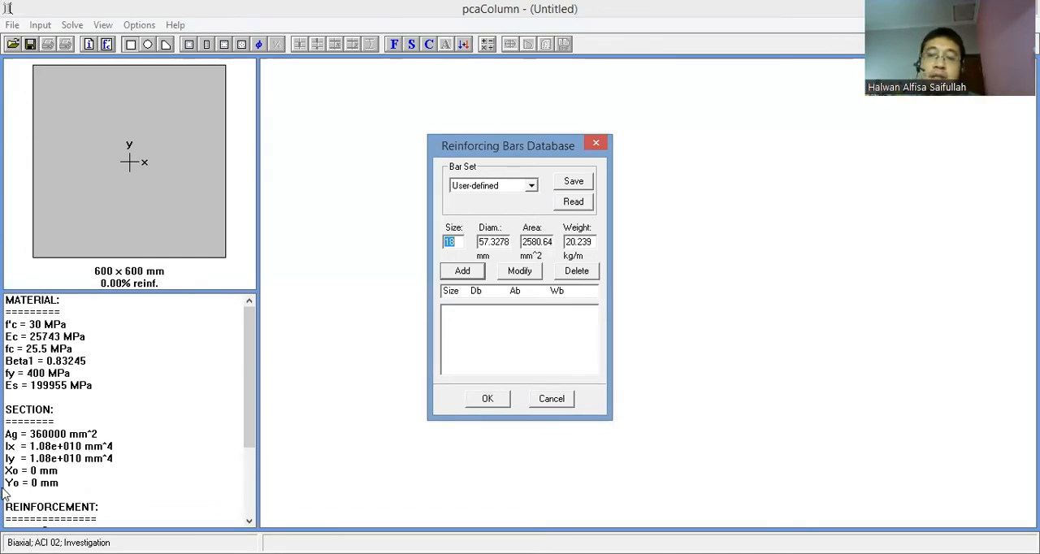
# - Enter size 10 and diameter 10 mm for a new bar in the user-defined set
pyautogui.click(51, 553)
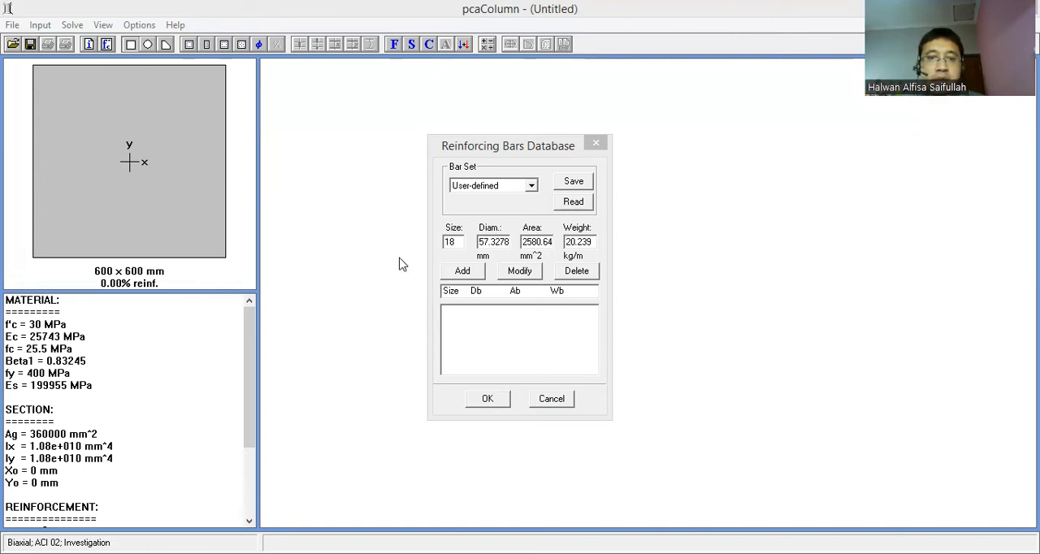
pyautogui.click(469, 259)
pyautogui.write('10')
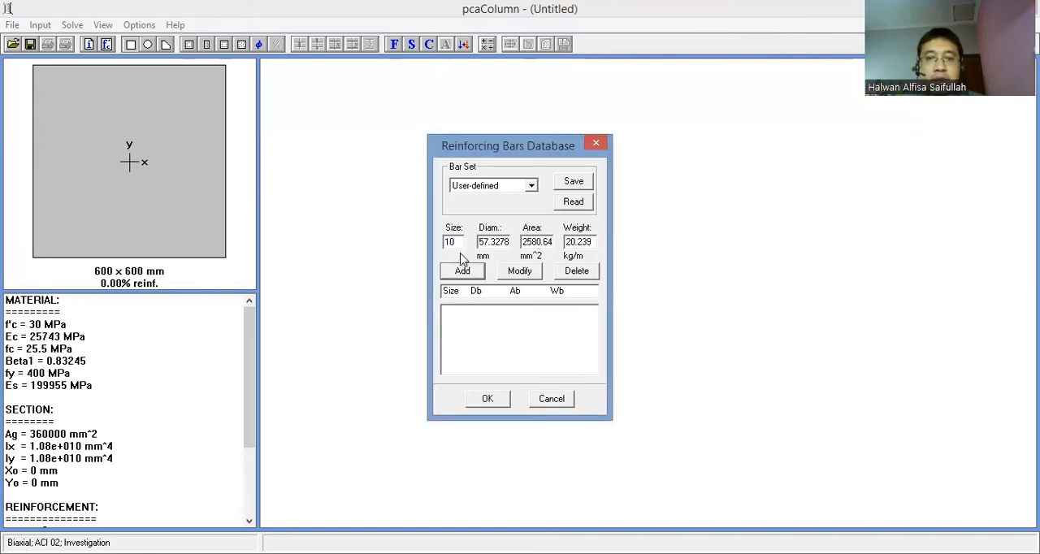
pyautogui.moveTo(481, 242); pyautogui.dragTo(559, 241)
pyautogui.write('10')
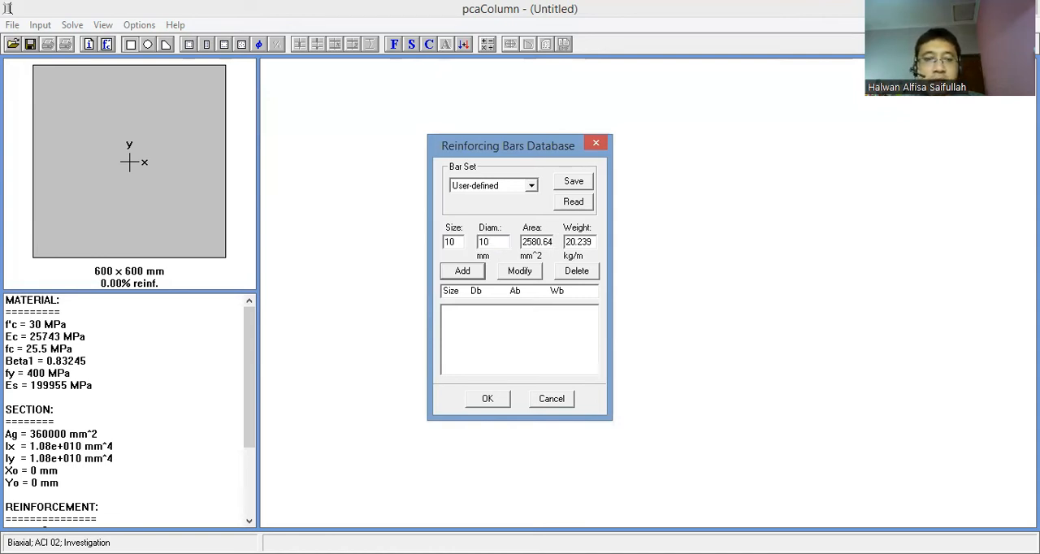
# - Give the size 10 bar an area of 78.5398 mm² and a weight of 0.616538 kg/m, and add it to the set
pyautogui.hotkey('alt', 'Tab')
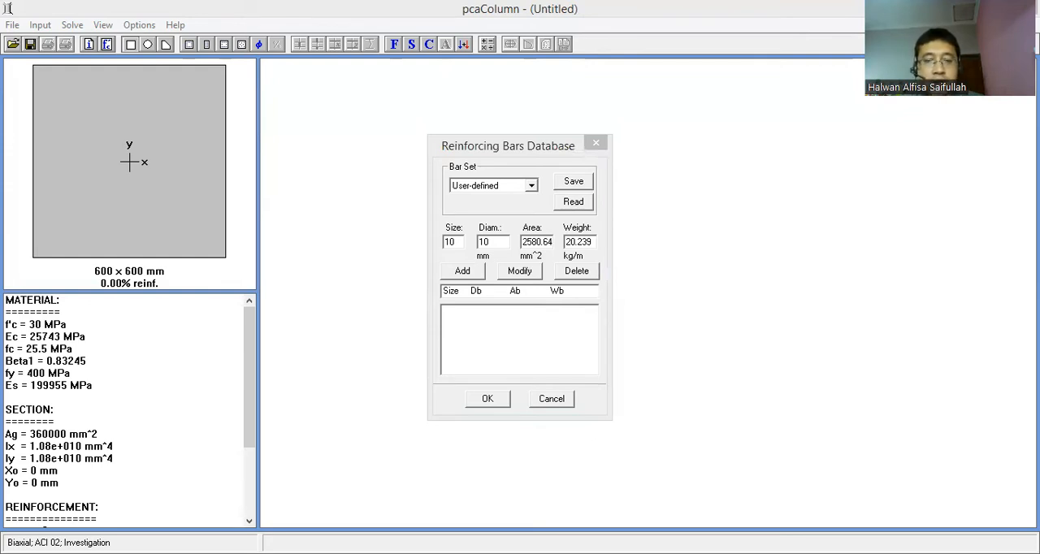
pyautogui.click(558, 376)
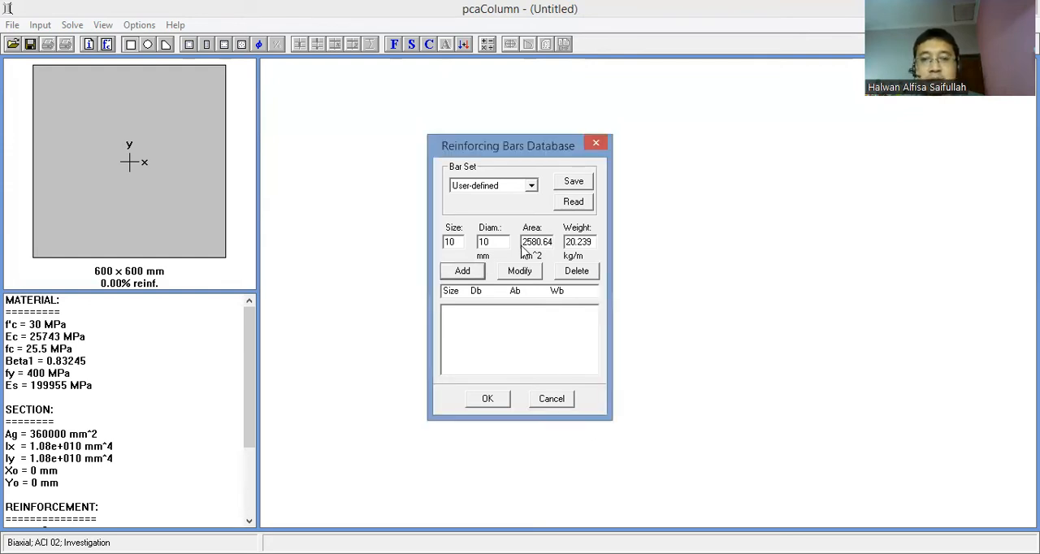
pyautogui.moveTo(551, 244); pyautogui.dragTo(480, 235)
pyautogui.write('78.5398')
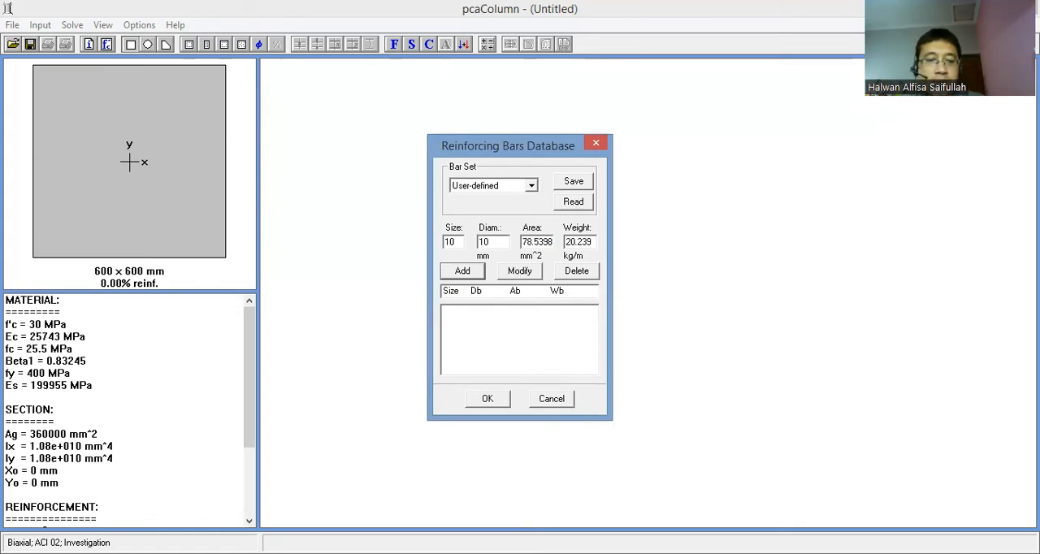
pyautogui.hotkey('alt', 'Tab')
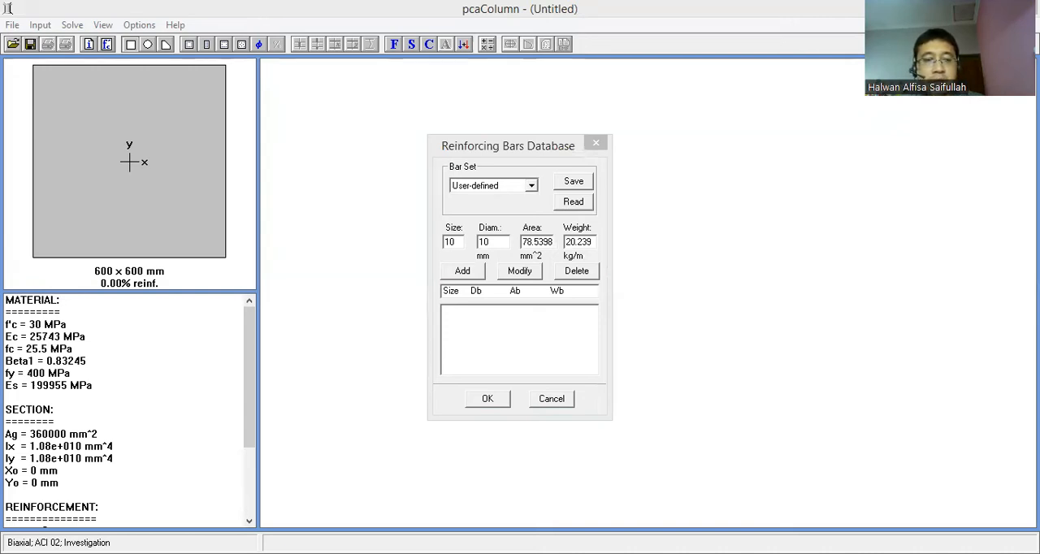
pyautogui.hotkey('alt', 'Tab')
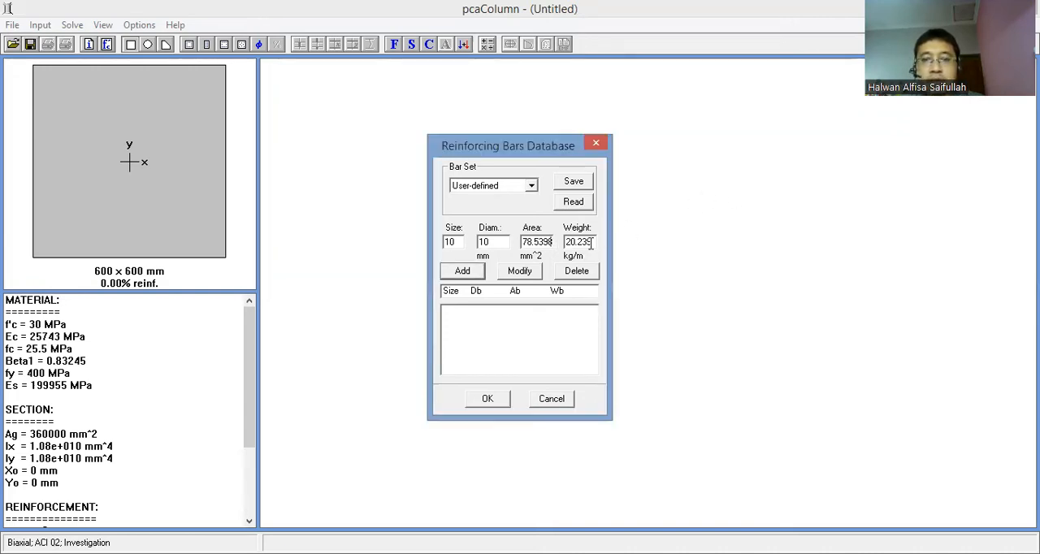
pyautogui.moveTo(593, 244); pyautogui.dragTo(525, 233)
pyautogui.write('0.616538')
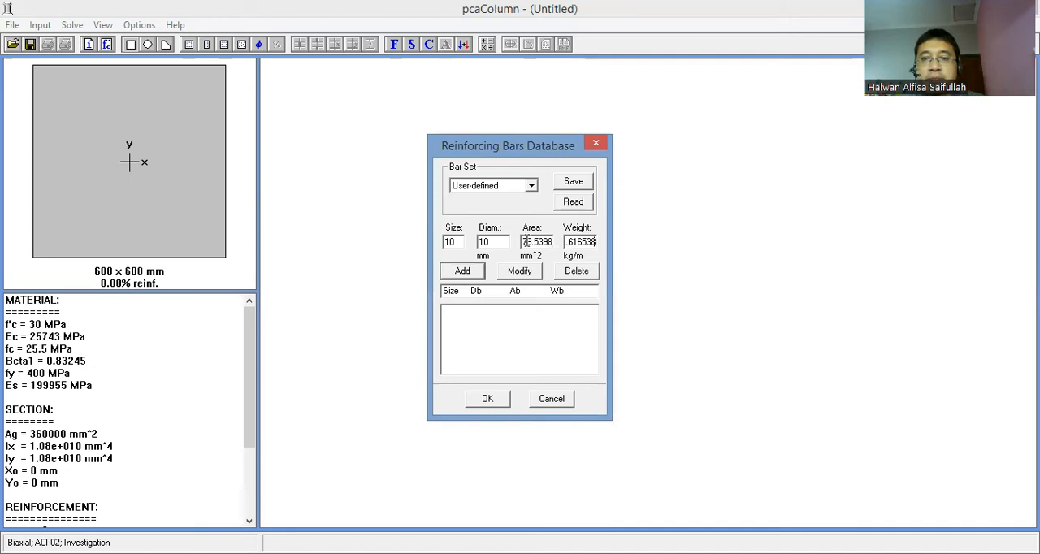
pyautogui.click(566, 244)
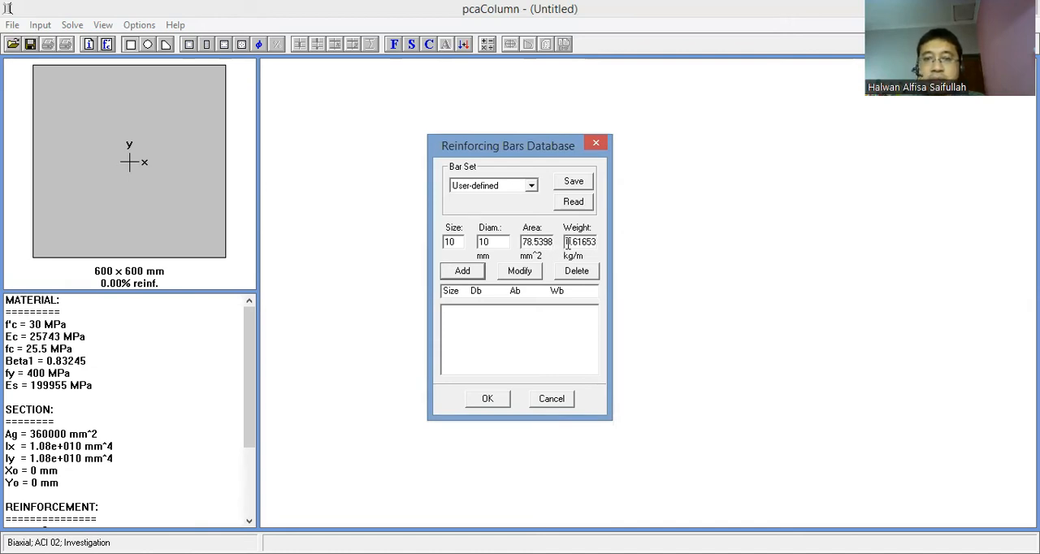
pyautogui.click(457, 271)
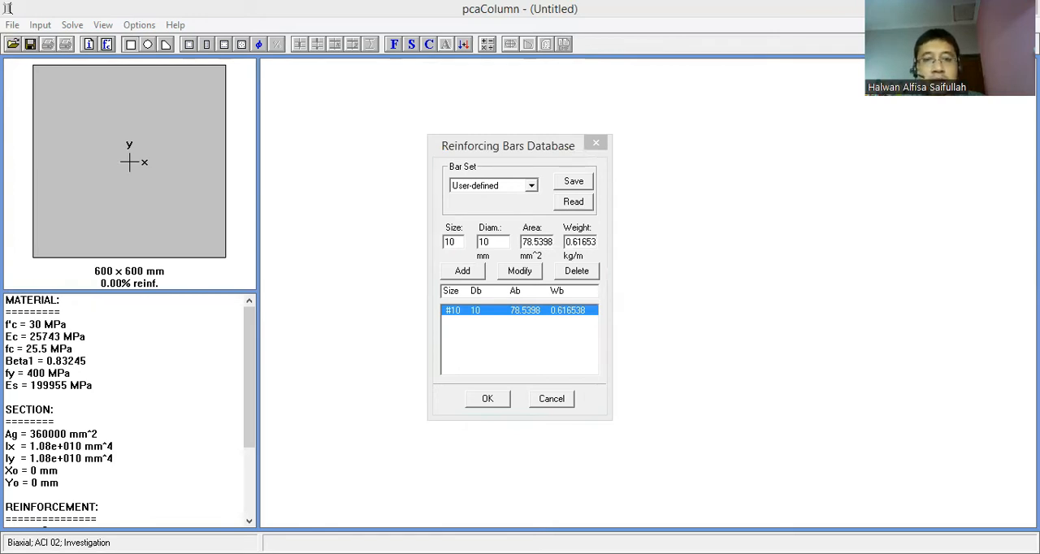
# - Add bar size 22 with diameter 22 mm, area 380.133 mm² and weight 2.984 kg/m, and apply the bar database
pyautogui.write('22')
pyautogui.press('Tab')
pyautogui.write('22')
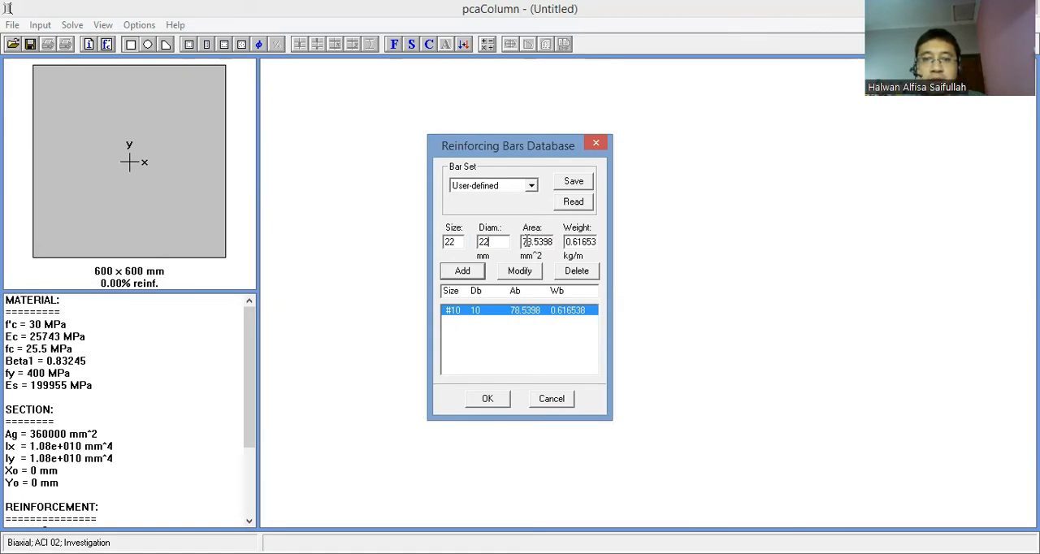
pyautogui.moveTo(526, 242); pyautogui.dragTo(568, 241)
pyautogui.press('BackSpace')
pyautogui.write('380.133')
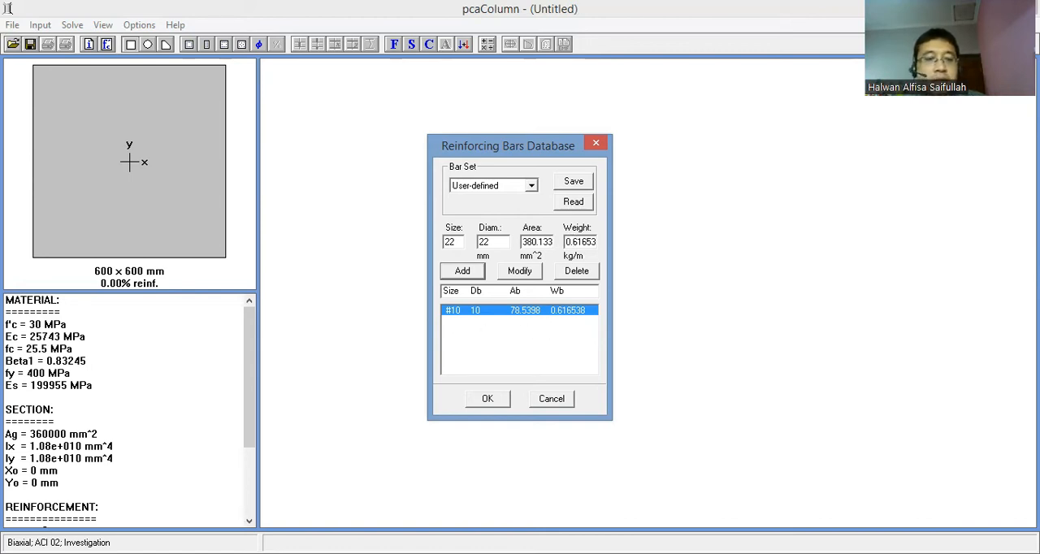
pyautogui.hotkey('alt', 'Tab')
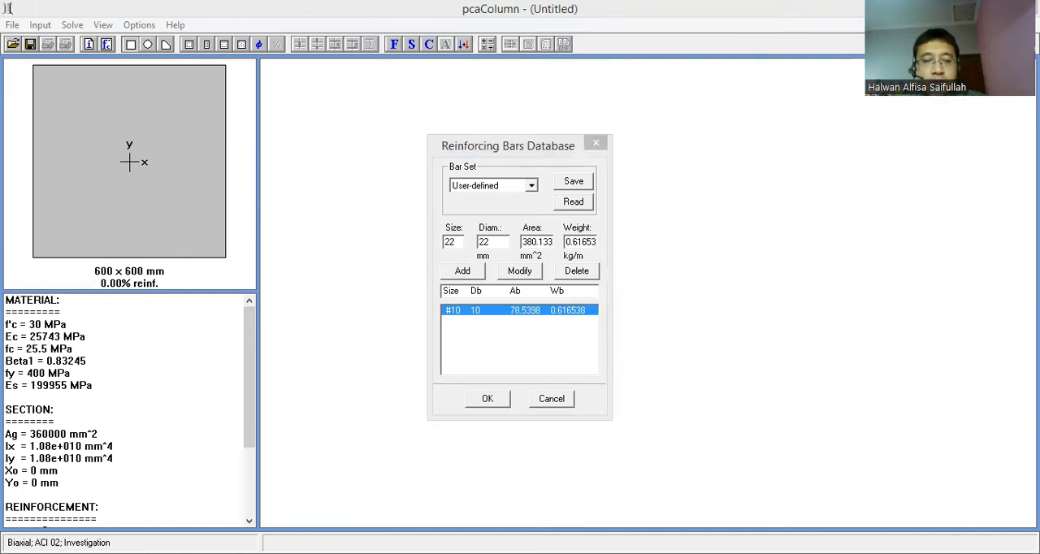
pyautogui.hotkey('alt', 'Tab')
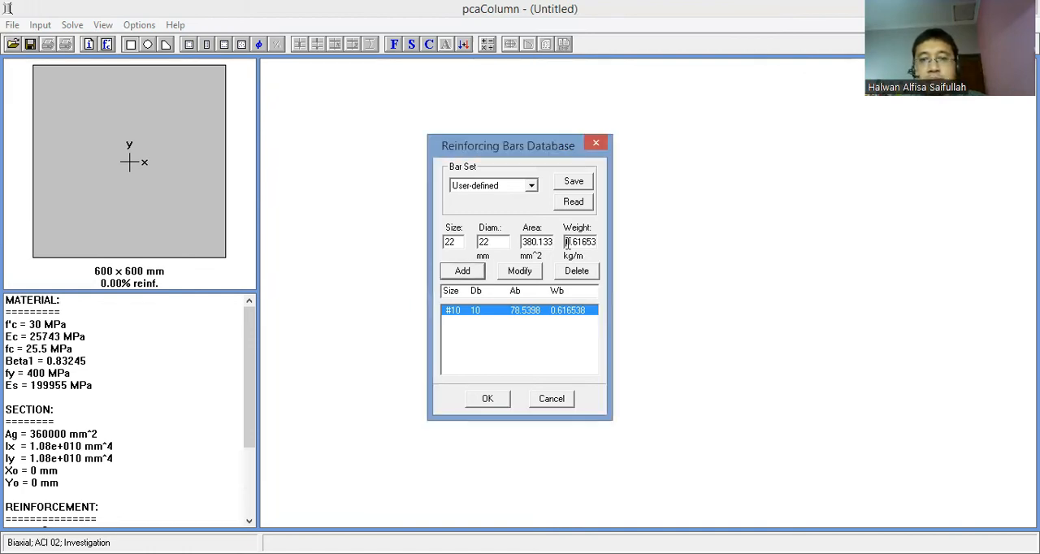
pyautogui.write('2.984')
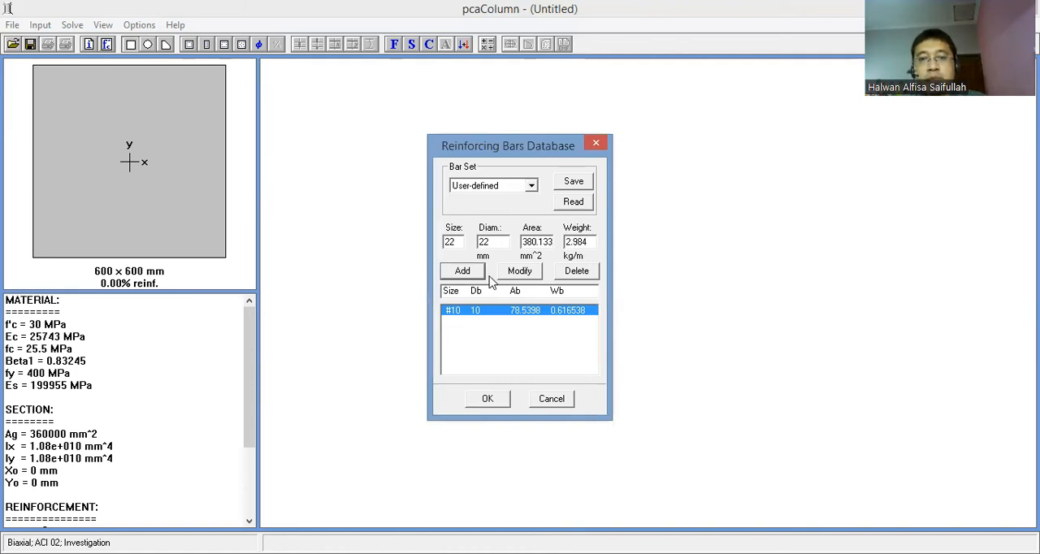
pyautogui.click(462, 274)
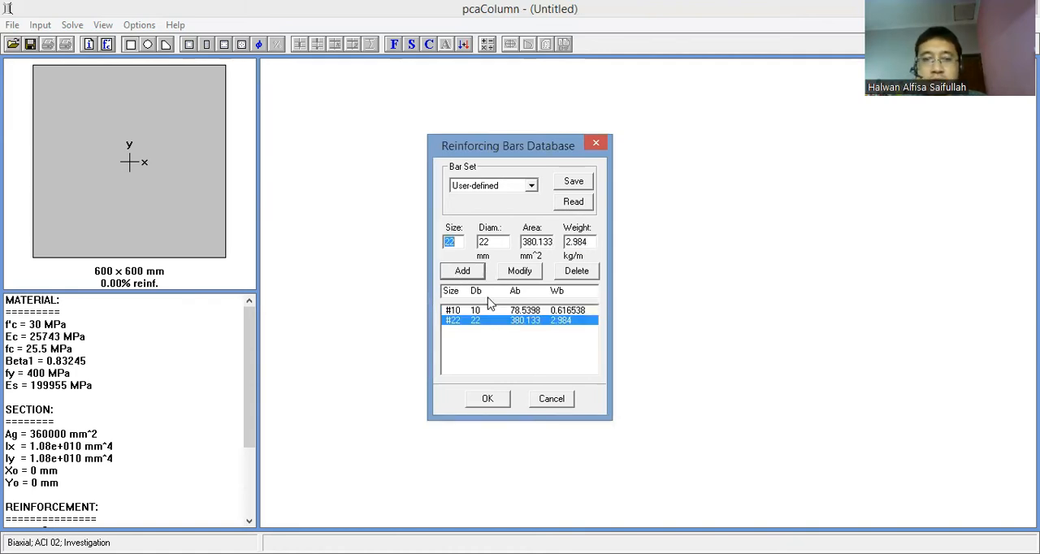
pyautogui.click(485, 401)
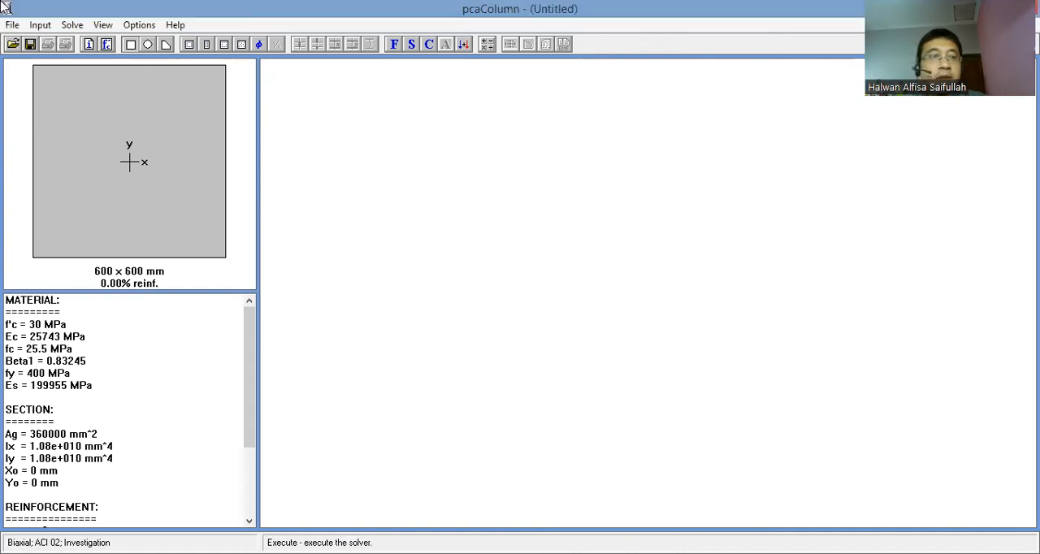
pyautogui.click(128, 27)
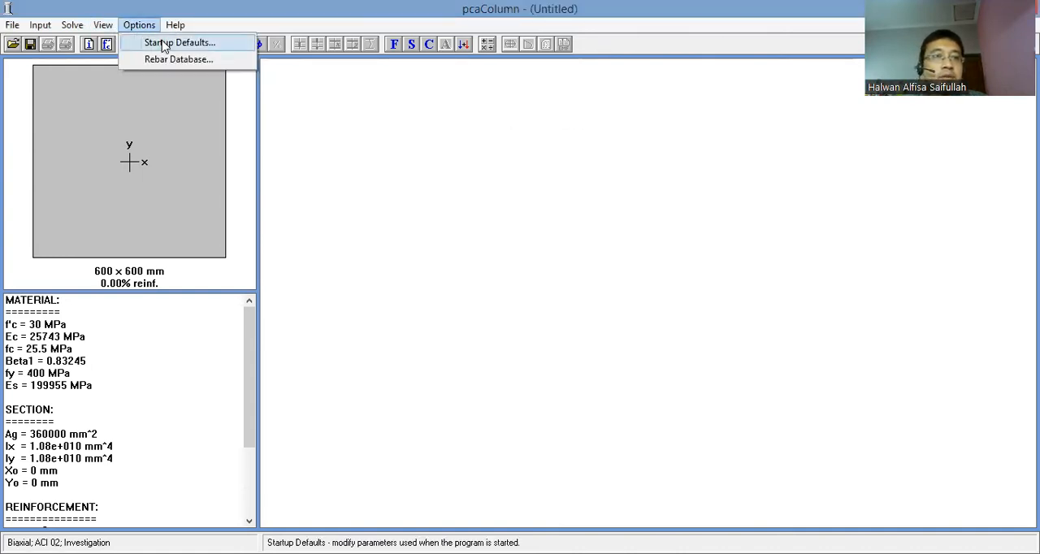
pyautogui.press('Return')
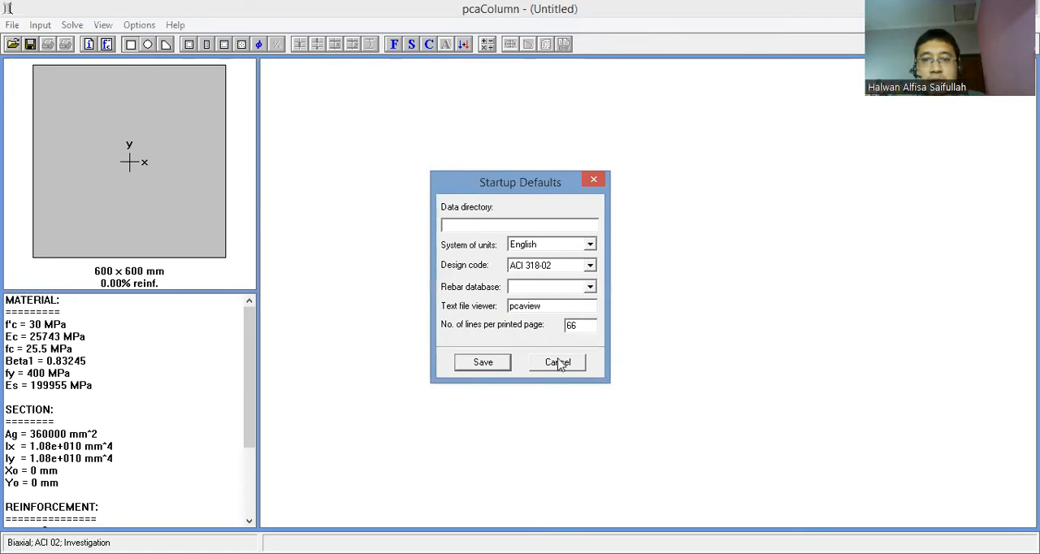
pyautogui.click(558, 363)
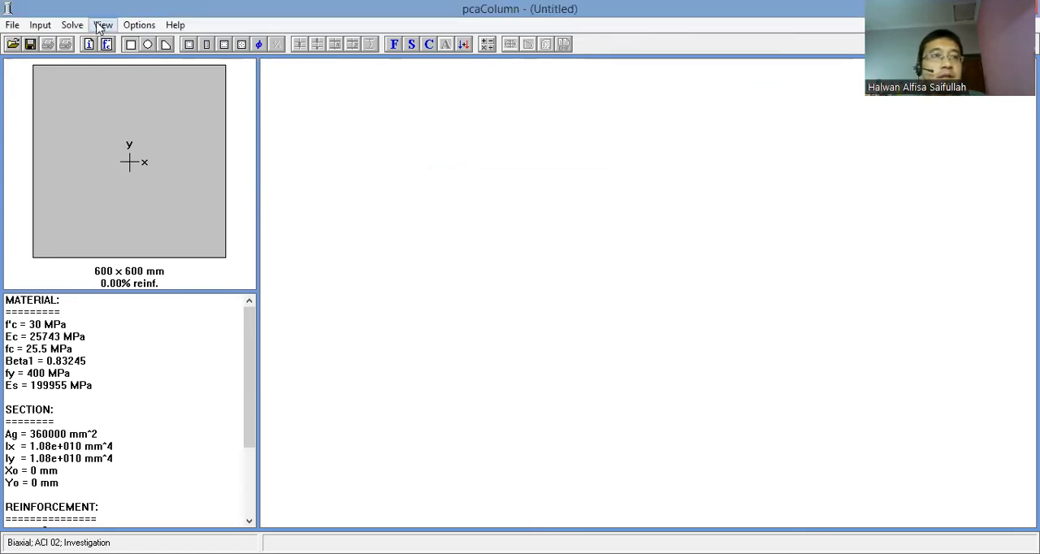
# - Reinforce the column with an All Sides Equal layout of 12 #22 bars and 40 mm clear cover to transverse bars
pyautogui.click(41, 26)
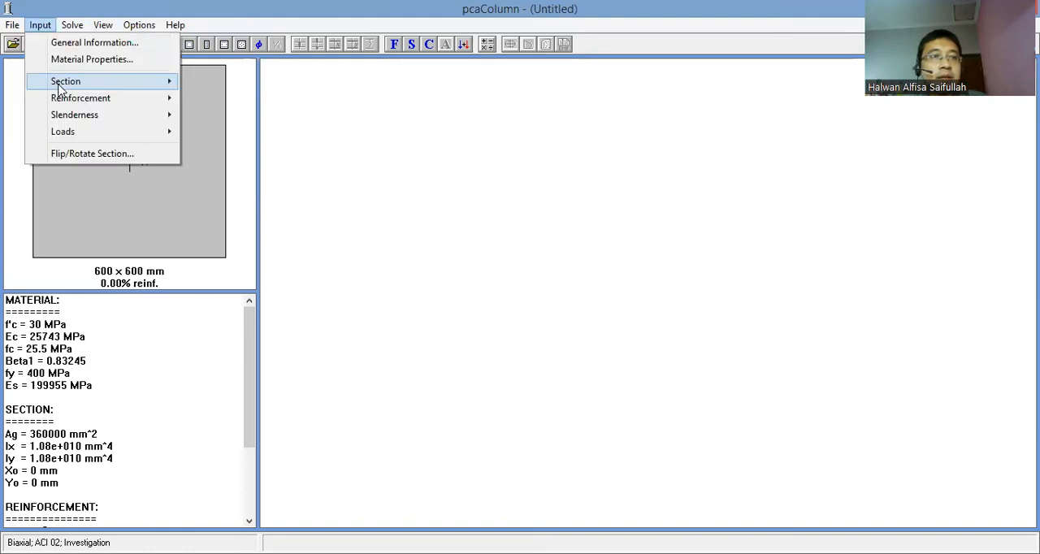
pyautogui.moveTo(59, 89)
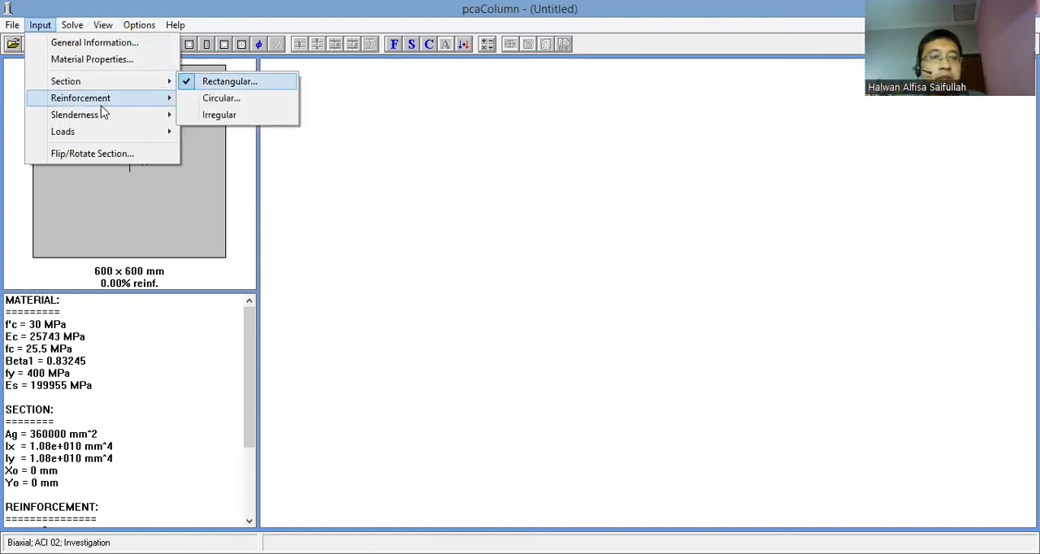
pyautogui.moveTo(103, 101)
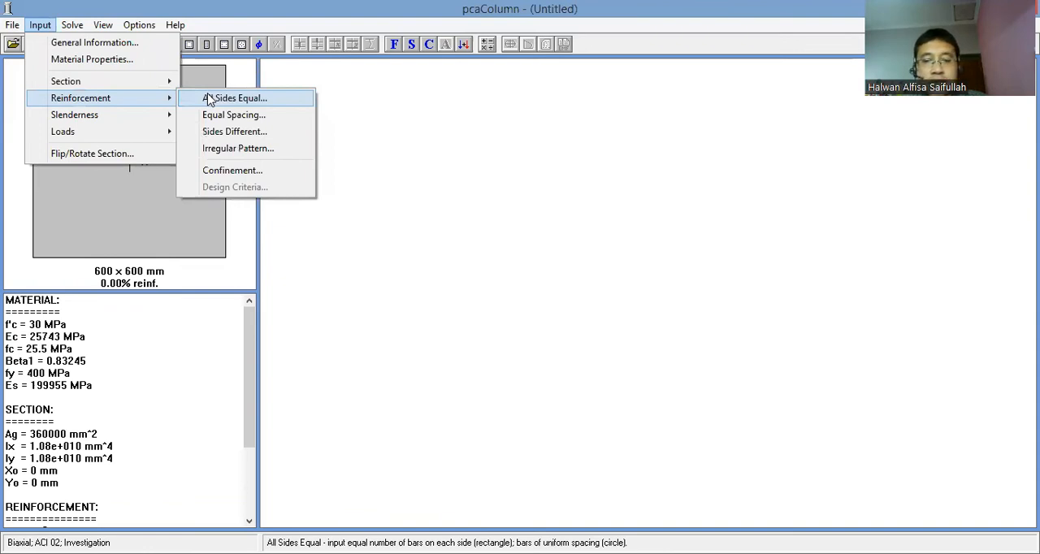
pyautogui.click(209, 98)
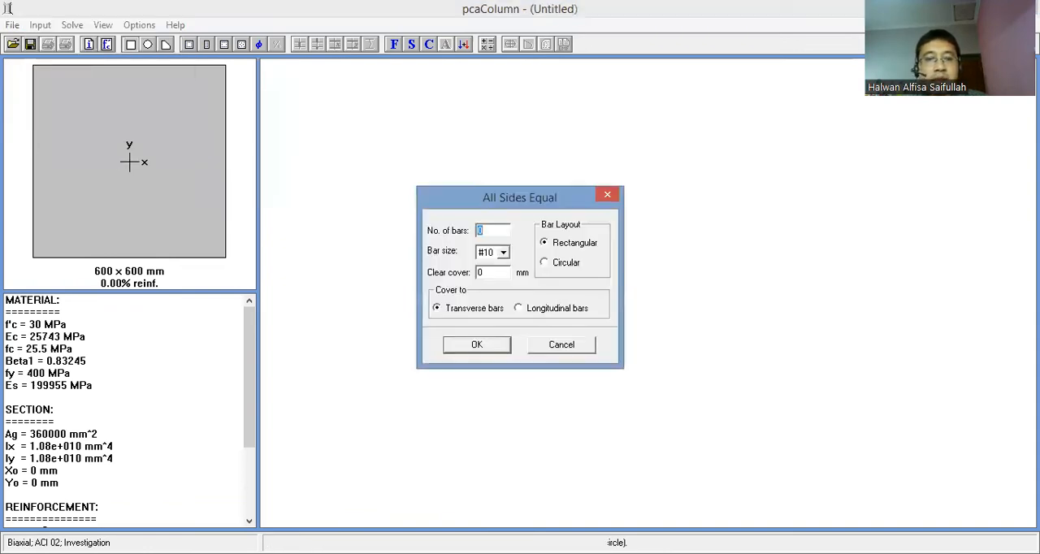
pyautogui.hotkey('alt', 'Tab')
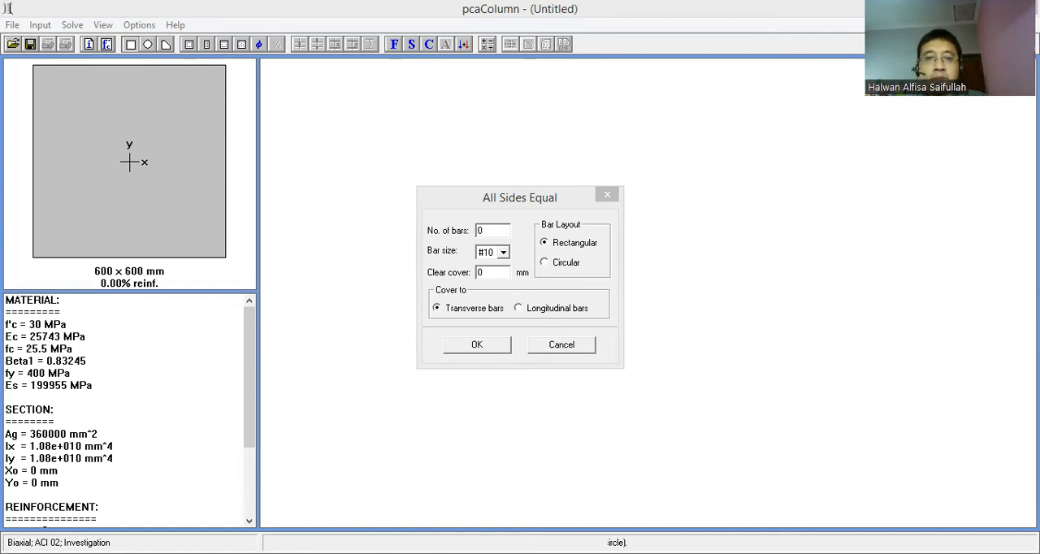
pyautogui.write('12')
pyautogui.click(503, 253)
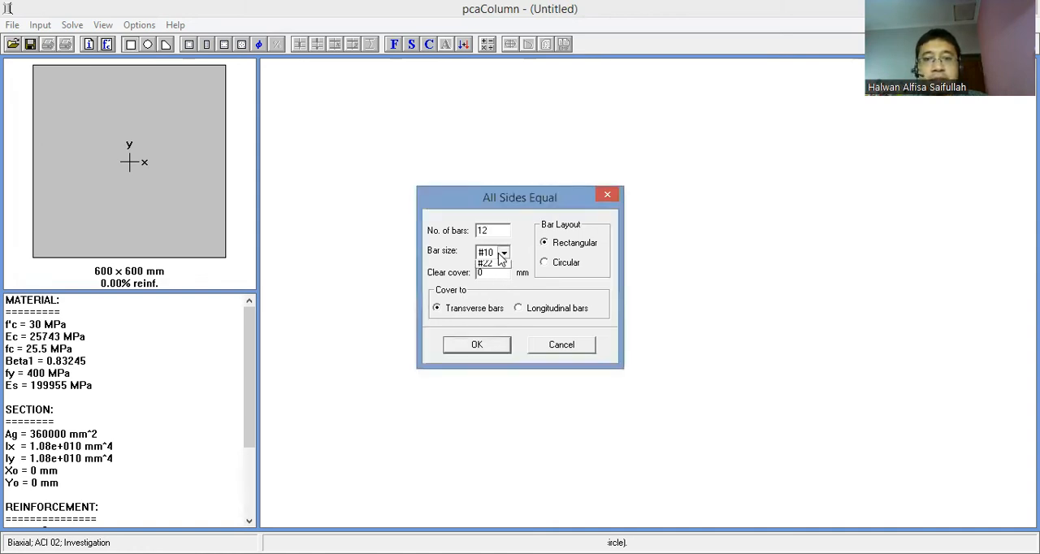
pyautogui.click(492, 276)
pyautogui.click(486, 275)
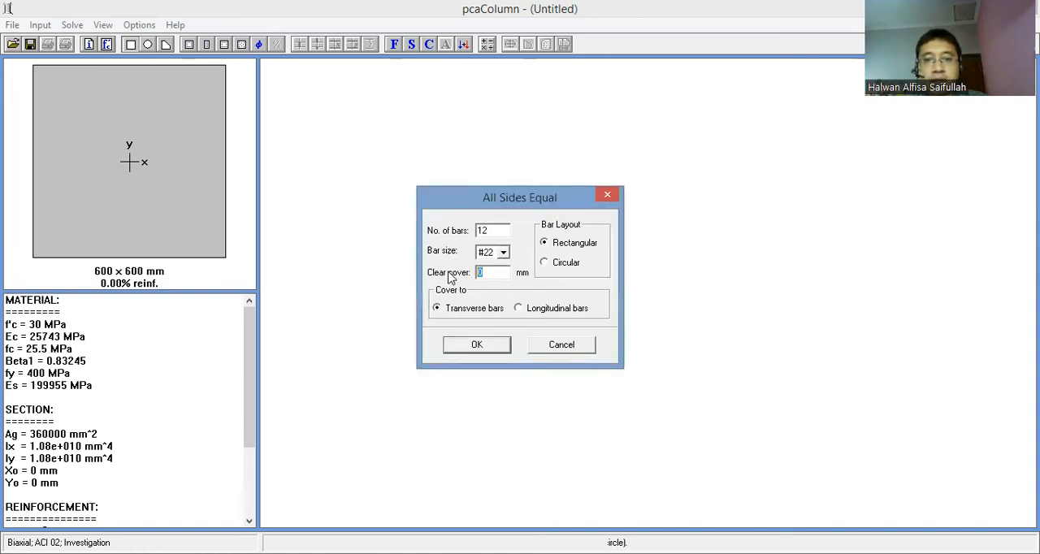
pyautogui.write('40')
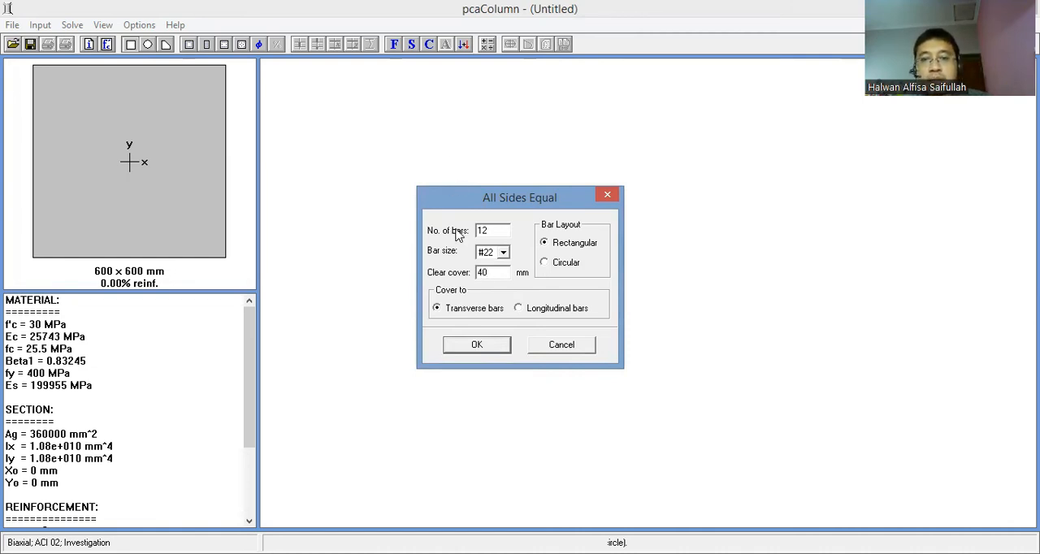
pyautogui.click(476, 344)
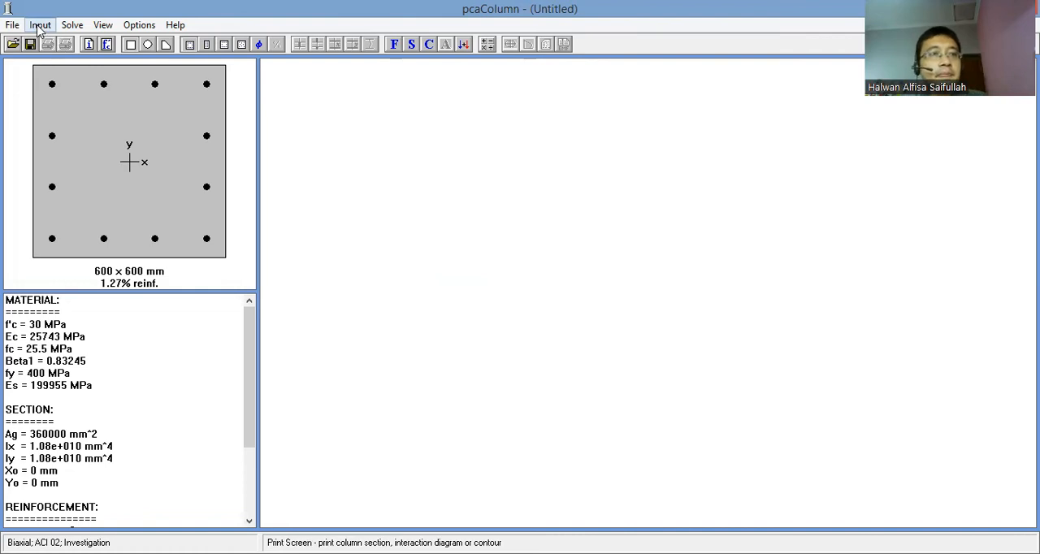
# - Open the factored loads and enter an axial load of 1979.74 kN for the first load case
pyautogui.click(40, 25)
pyautogui.moveTo(89, 135)
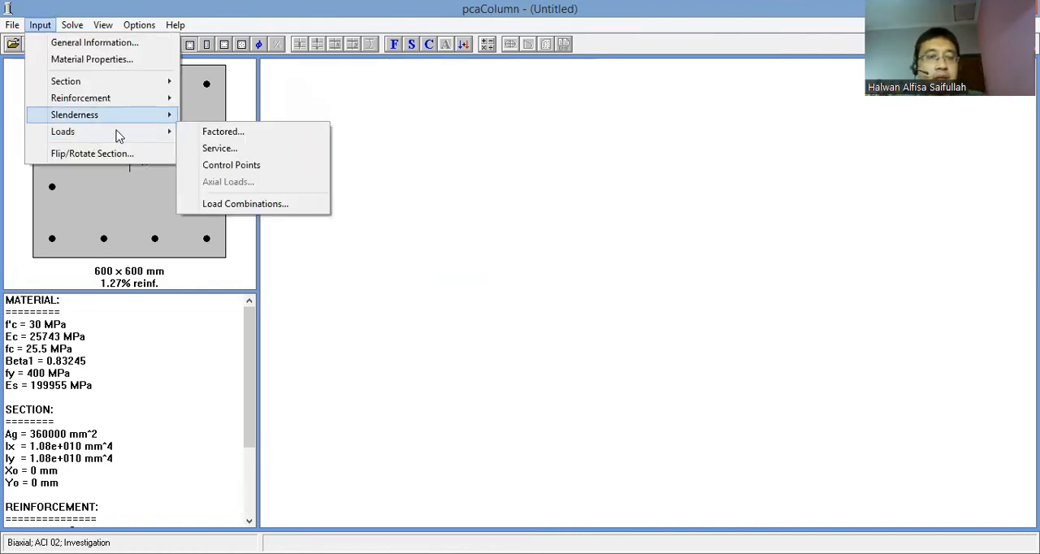
pyautogui.press('Return')
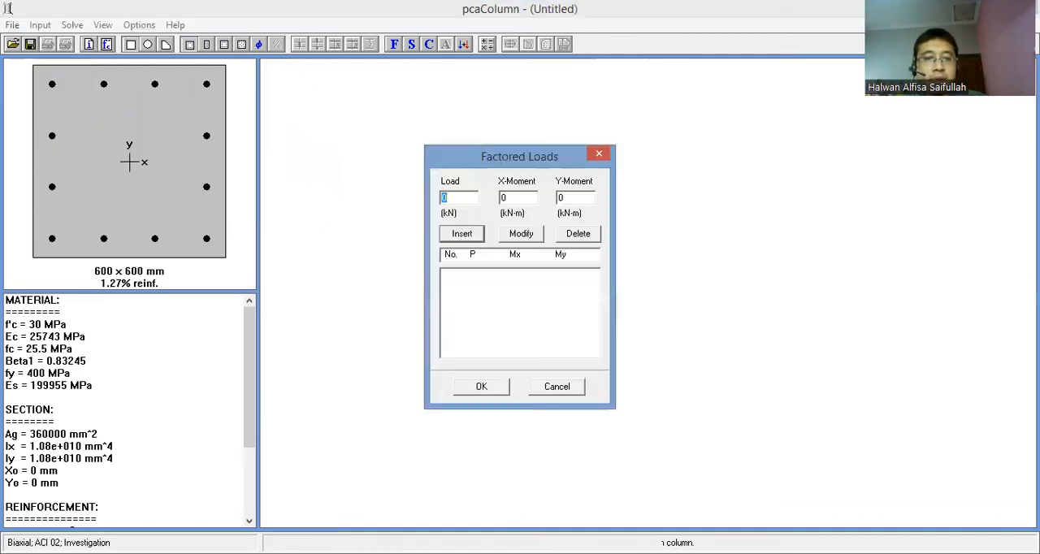
pyautogui.hotkey('alt', 'Tab')
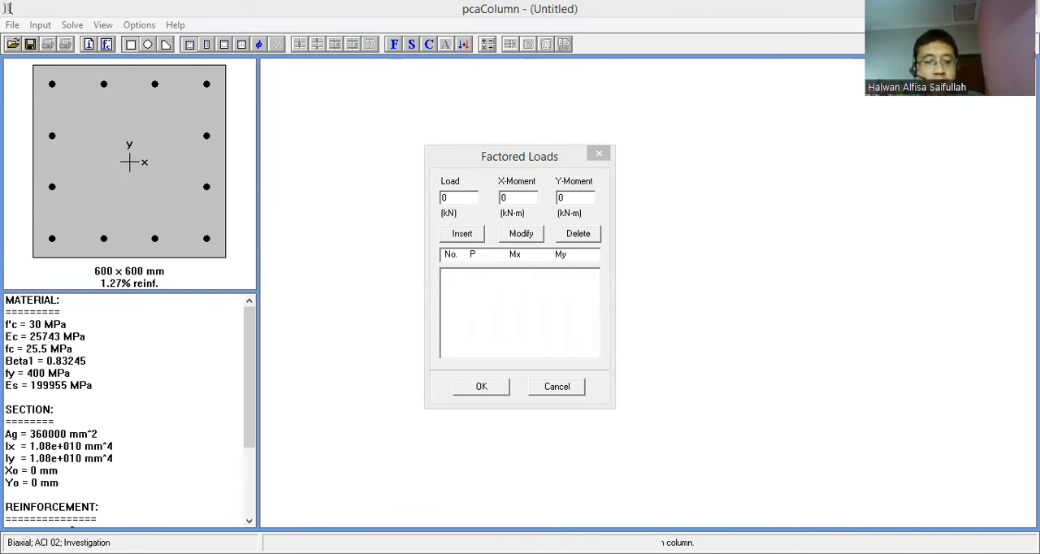
pyautogui.hotkey('alt', 'Tab')
pyautogui.write('1979.74')
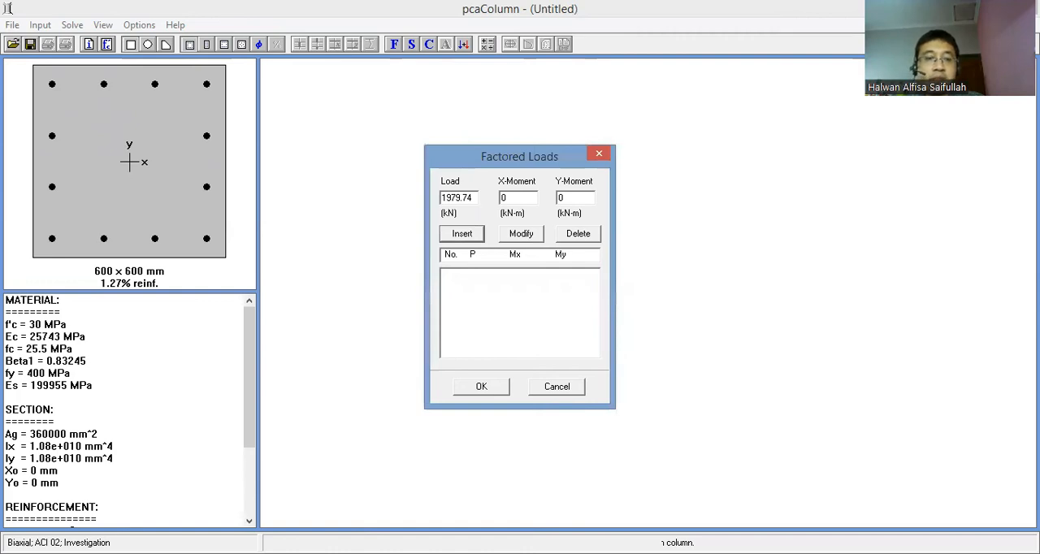
# - Give the first load case an X-moment of -2.892 kN-m and a Y-moment of 4.51 kN-m, and add it to the list
pyautogui.hotkey('alt', 'Tab')
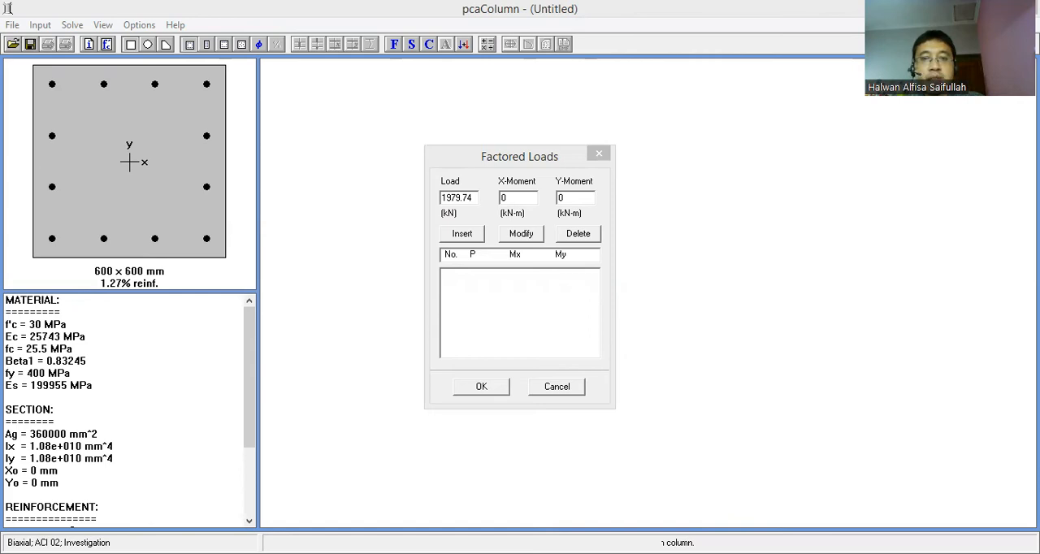
pyautogui.hotkey('alt', 'Tab')
pyautogui.press('Tab')
pyautogui.write('-2.892')
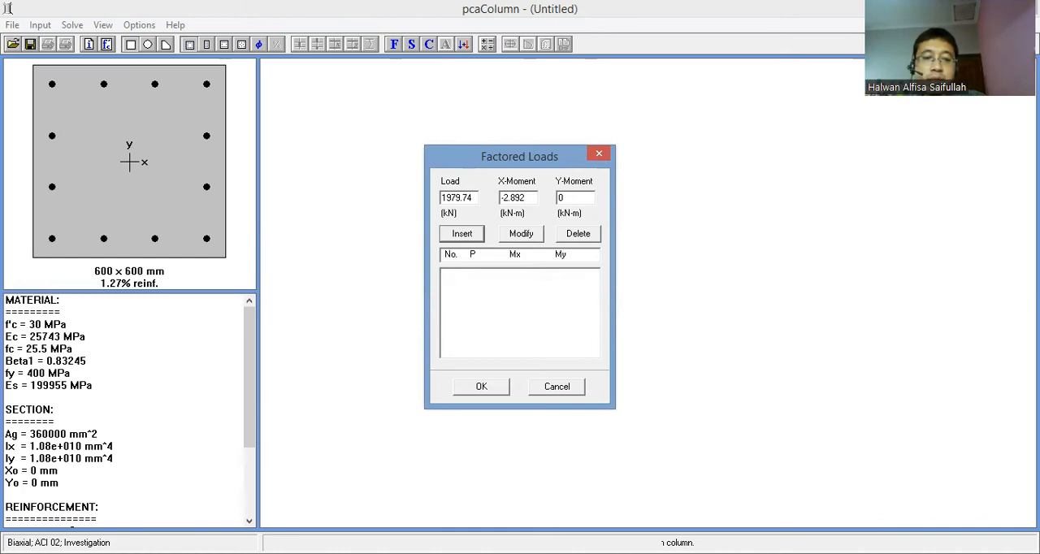
pyautogui.hotkey('alt', 'Tab')
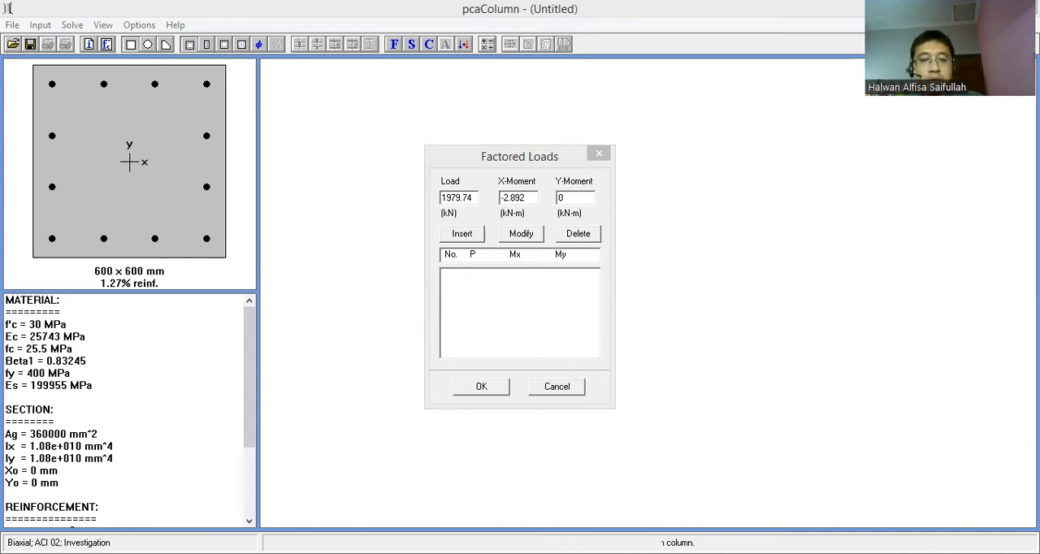
pyautogui.doubleClick(568, 197)
pyautogui.write('4.51')
pyautogui.click(478, 234)
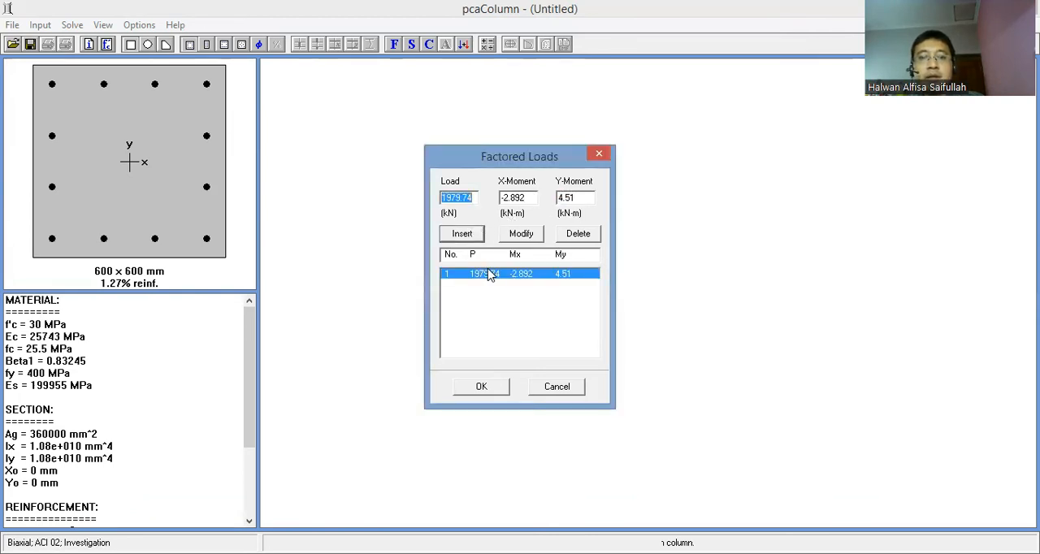
# - Add a second factored load of 309.27 kN with an X-moment of 178.703 kN-m and a Y-moment of 46.55 kN-m
pyautogui.hotkey('alt', 'Tab')
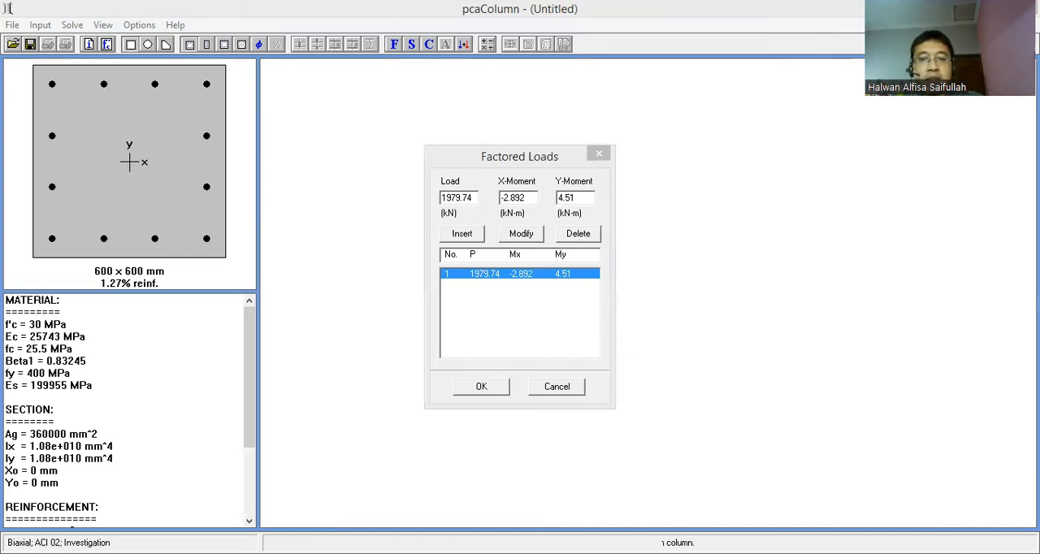
pyautogui.click(468, 216)
pyautogui.write('309.27')
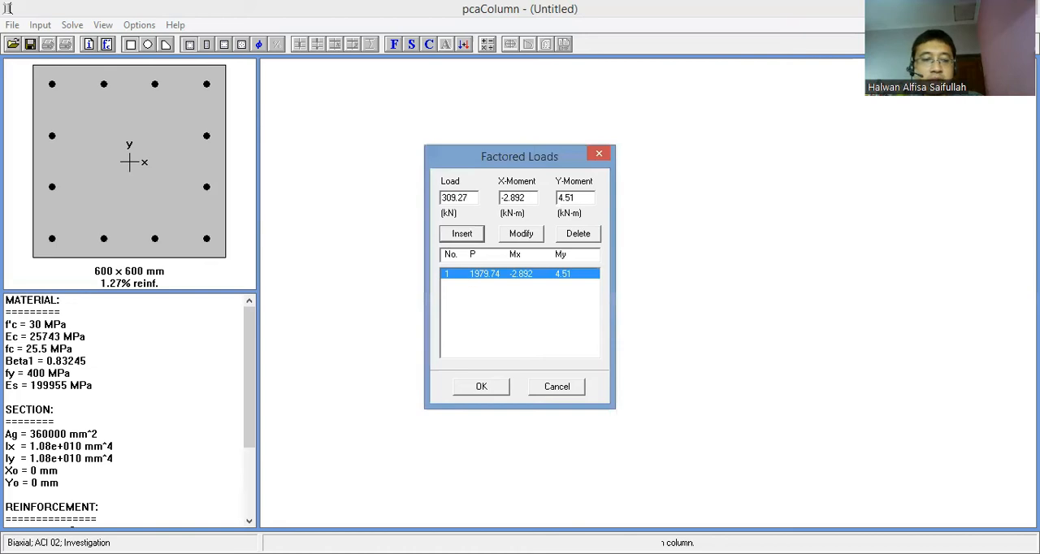
pyautogui.click(259, 438)
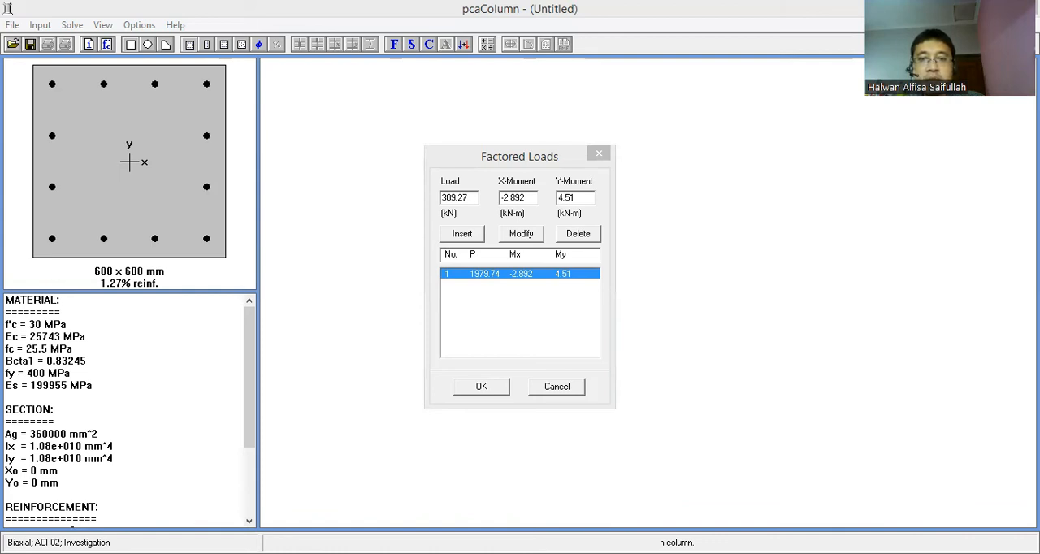
pyautogui.hotkey('alt', 'Tab')
pyautogui.press('Tab')
pyautogui.write('178.703')
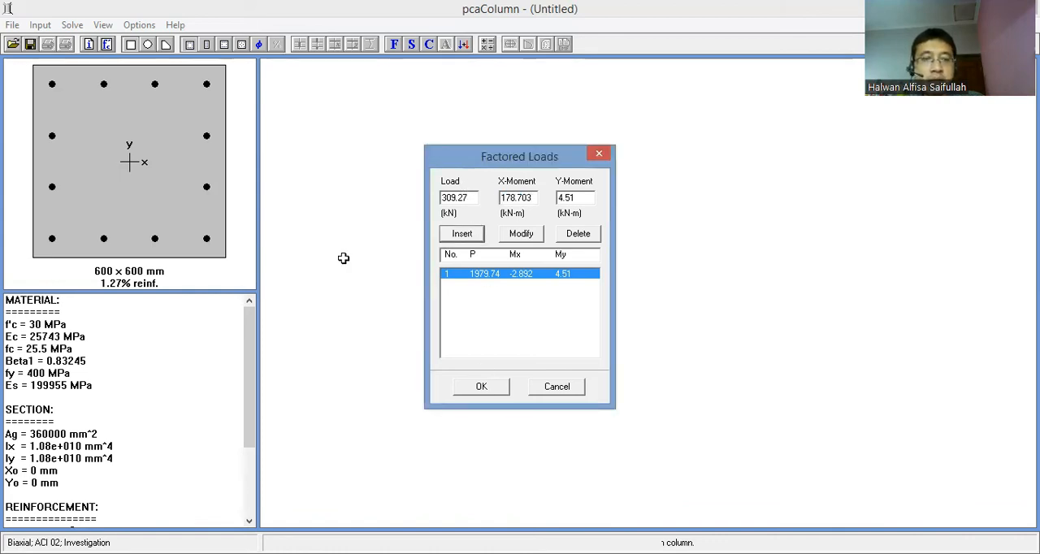
pyautogui.hotkey('alt', 'Tab')
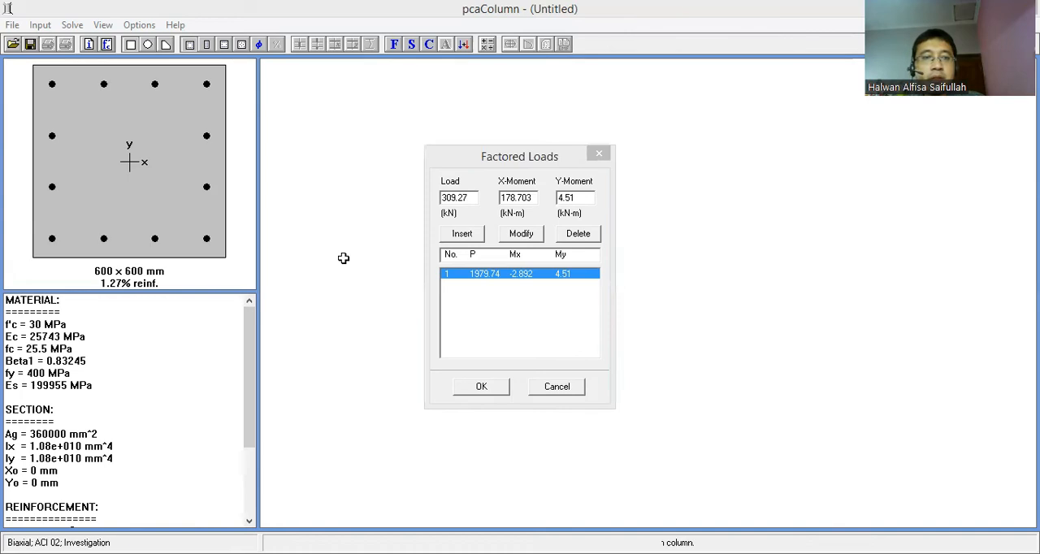
pyautogui.moveTo(580, 199); pyautogui.dragTo(501, 188)
pyautogui.write('46.55')
pyautogui.click(461, 235)
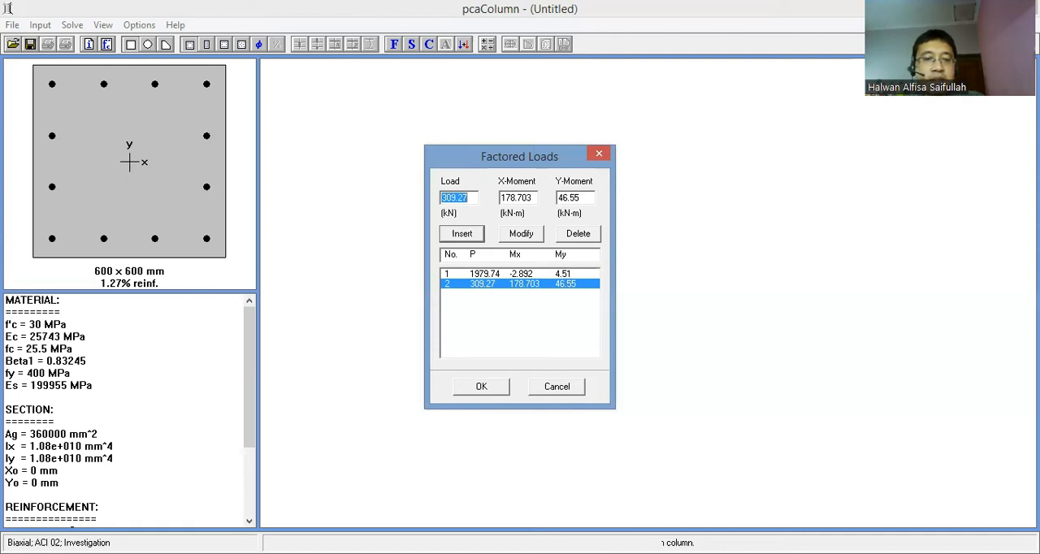
# - Add a third factored load of 664.33 kN with an X-moment of -207.794 kN-m and a Y-moment of -48.35 kN-m
pyautogui.hotkey('alt', 'Tab')
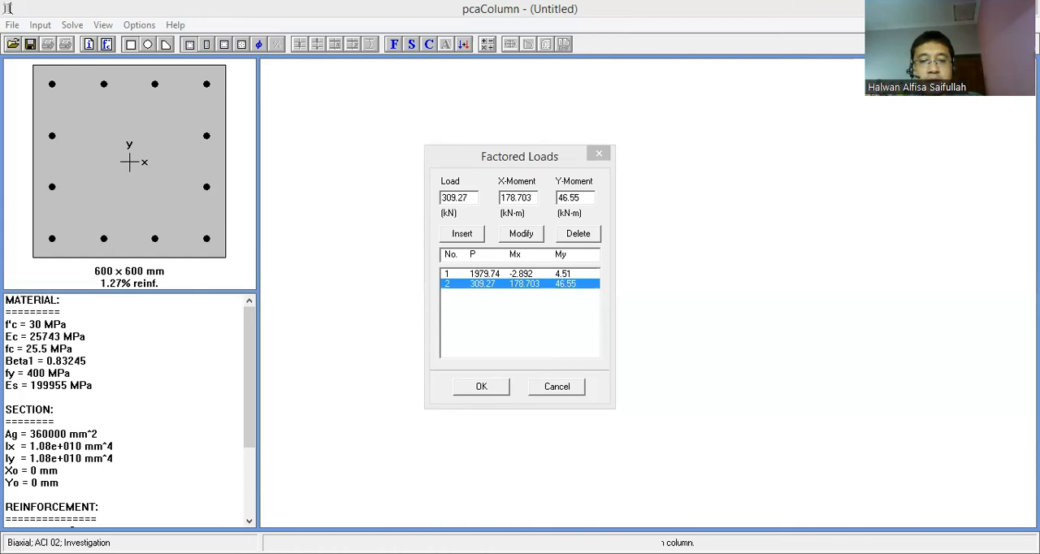
pyautogui.hotkey('alt', 'Tab')
pyautogui.write('664.33')
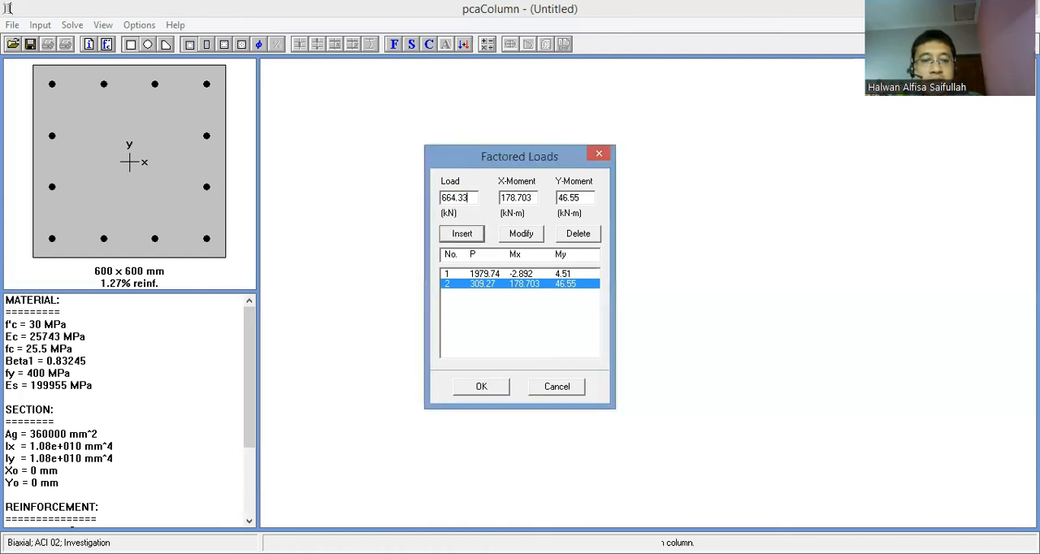
pyautogui.hotkey('alt', 'Tab')
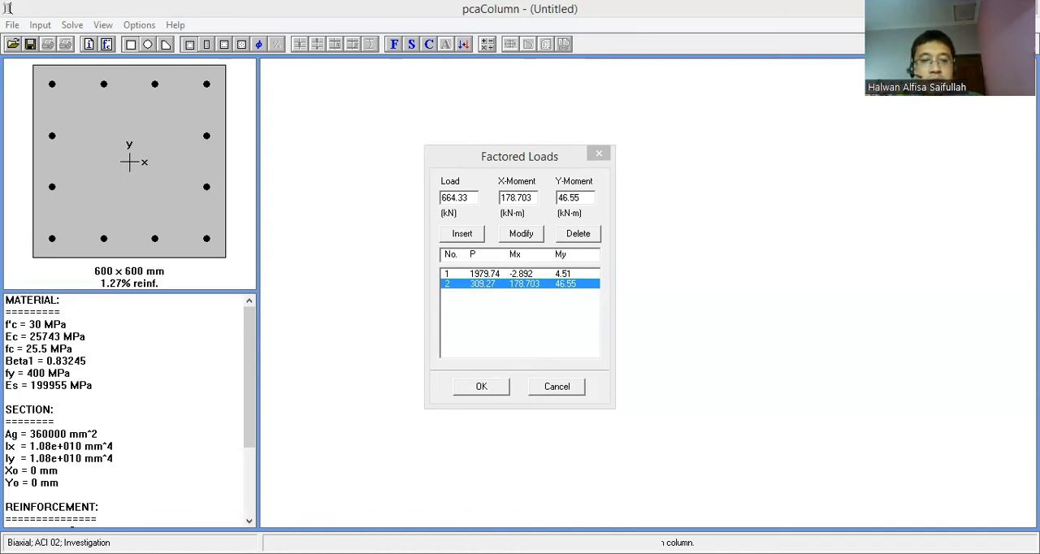
pyautogui.hotkey('alt', 'Tab')
pyautogui.moveTo(538, 197); pyautogui.dragTo(497, 197)
pyautogui.write('-207.794')
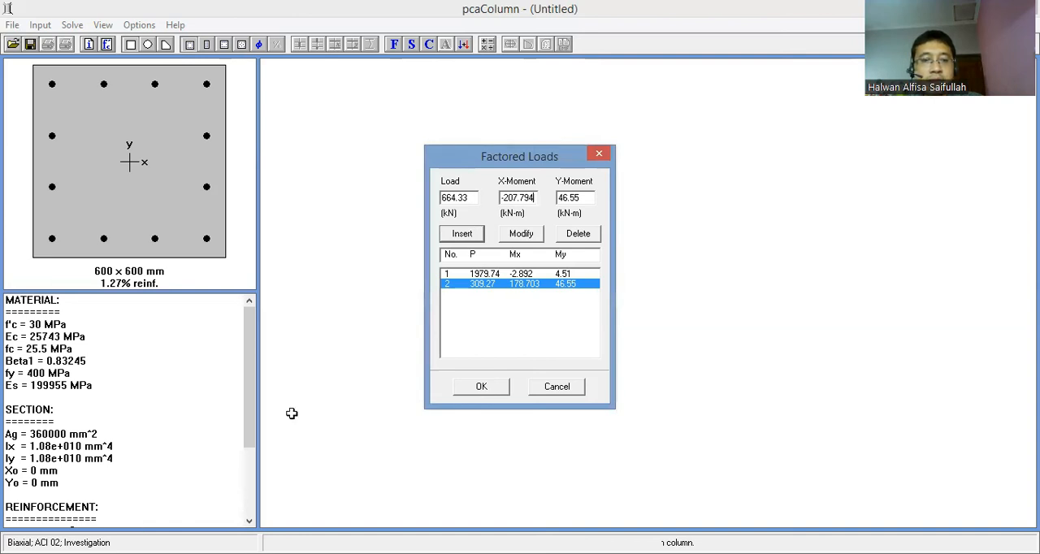
pyautogui.moveTo(592, 197); pyautogui.dragTo(556, 198)
pyautogui.write('-48.35')
pyautogui.click(462, 234)
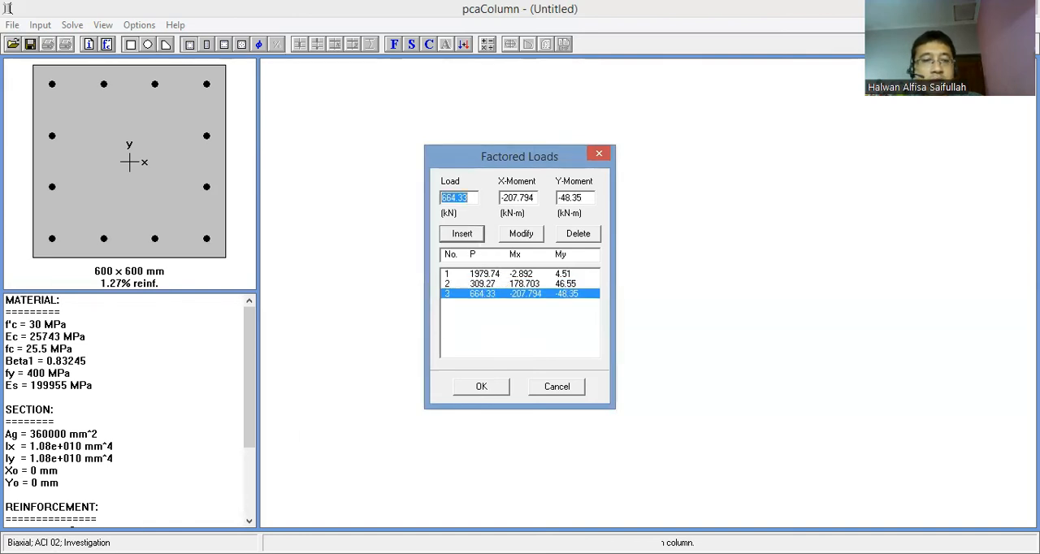
# - Add a fourth factored load of 966.77 kN with an X-moment of 122.509 kN-m and a Y-moment of 76.271 kN-m
pyautogui.hotkey('alt', 'Tab')
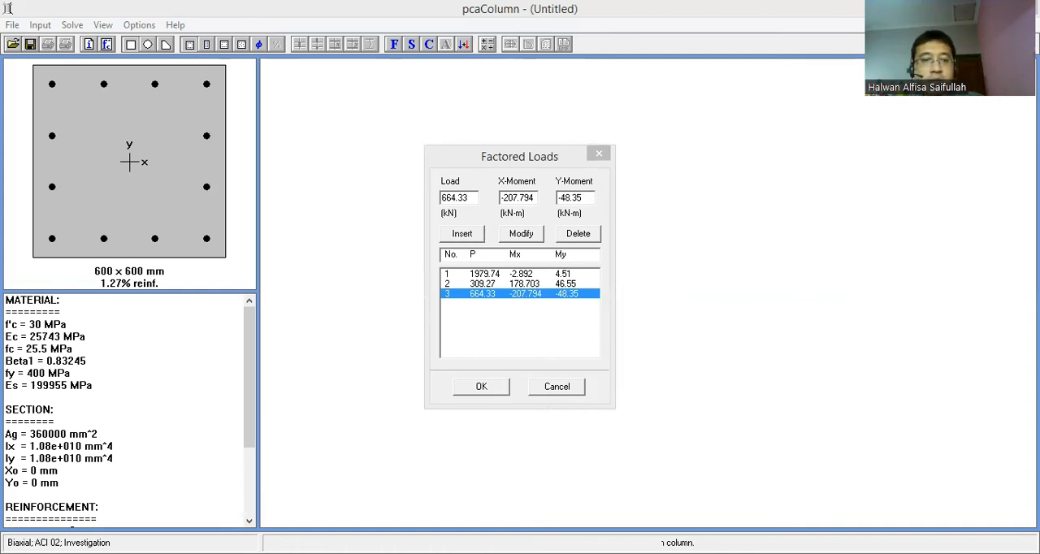
pyautogui.click(465, 192)
pyautogui.click(476, 197)
pyautogui.moveTo(476, 197); pyautogui.dragTo(387, 193)
pyautogui.write('866.77')
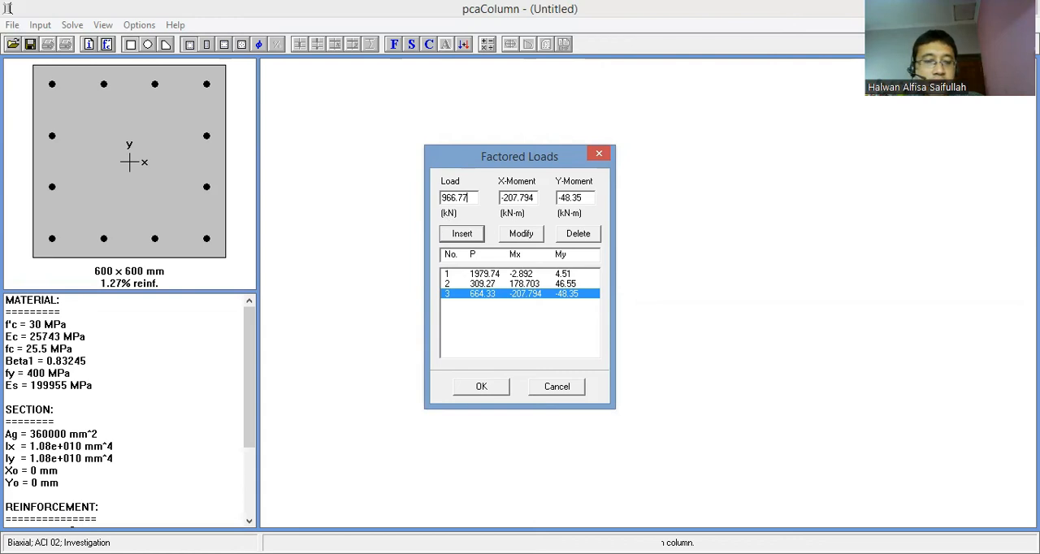
pyautogui.hotkey('alt', 'Tab')
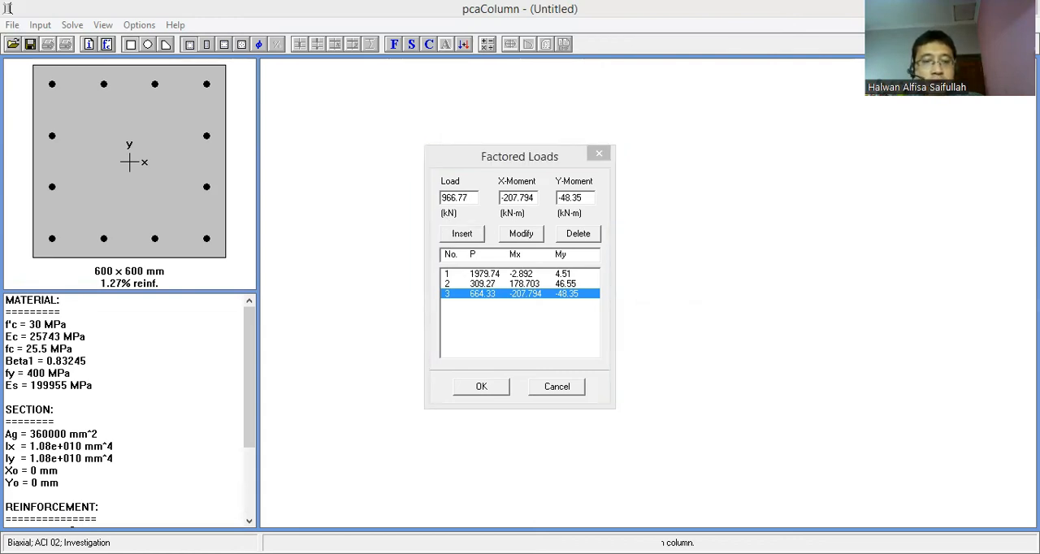
pyautogui.hotkey('alt', 'Tab')
pyautogui.moveTo(534, 199); pyautogui.dragTo(420, 188)
pyautogui.write('122.509')
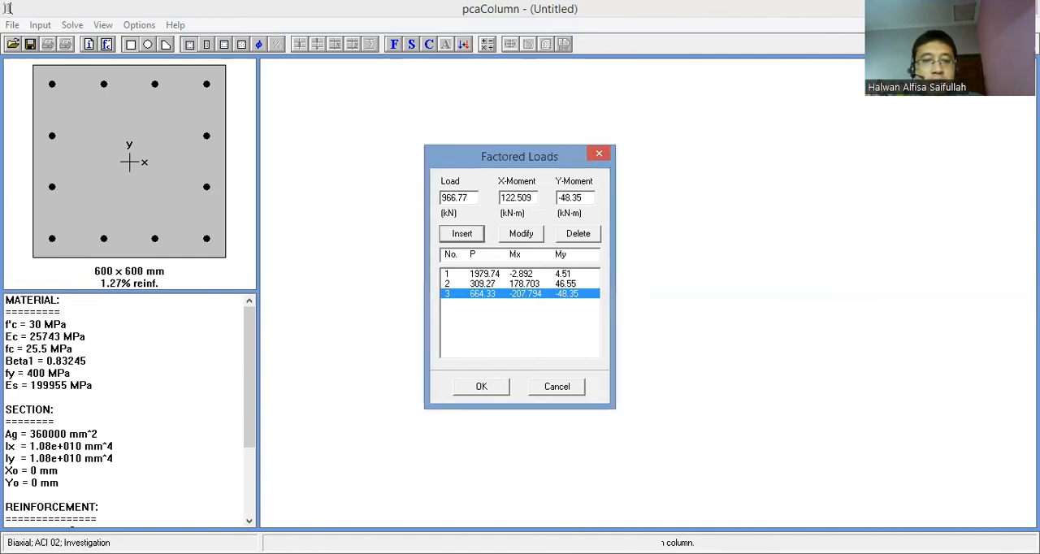
pyautogui.hotkey('alt', 'Tab')
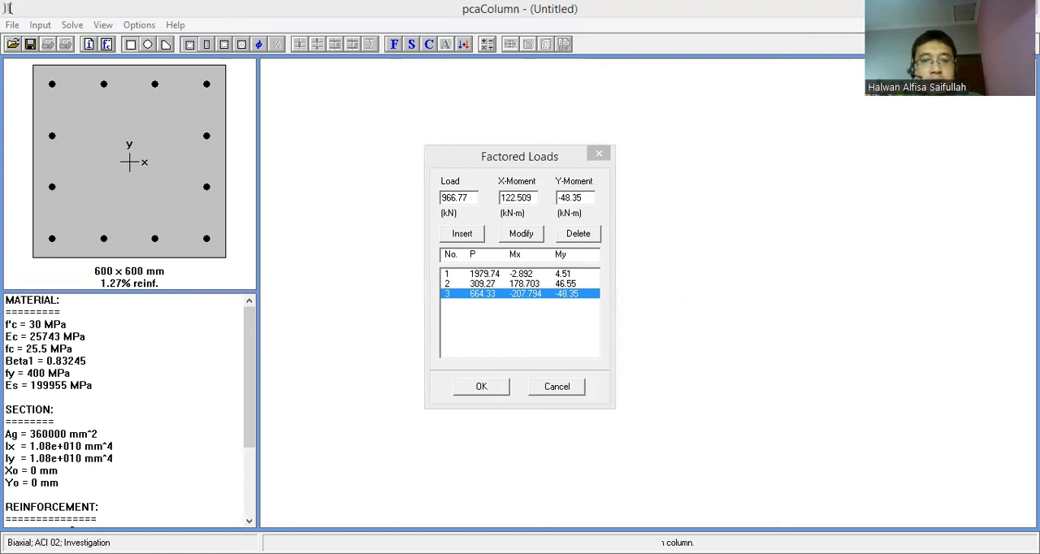
pyautogui.hotkey('alt', 'Tab')
pyautogui.write('76.271')
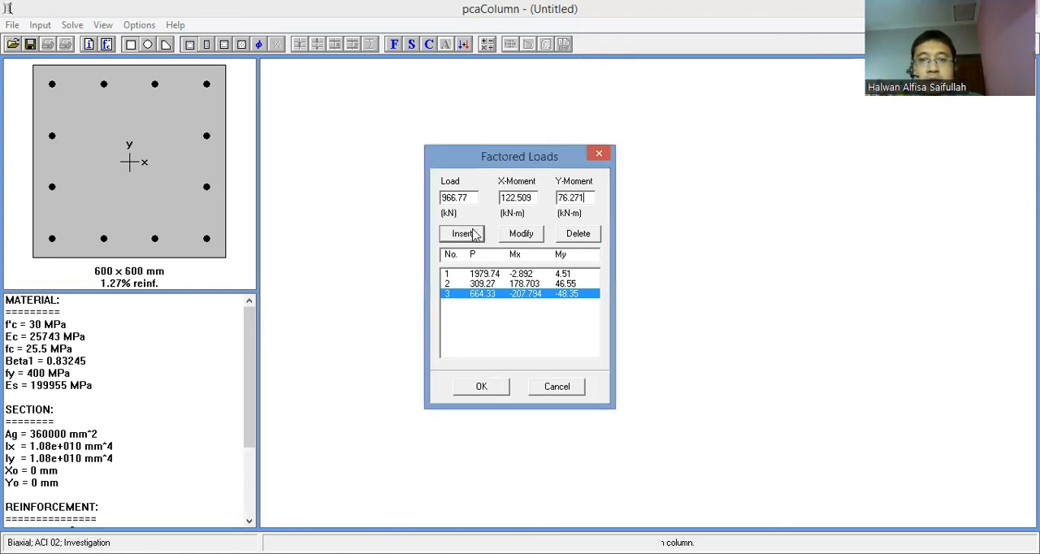
pyautogui.click(461, 233)
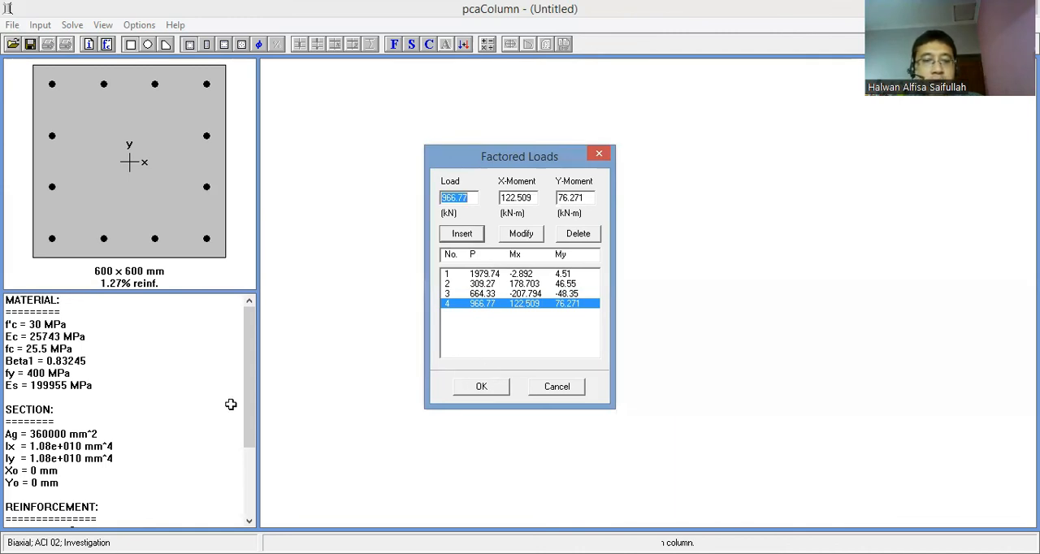
# - Add a fifth factored load of 1055.98 kN with X-moment -107.717 kN-m and Y-moment -71.992 kN-m, and review the first two entries
pyautogui.hotkey('alt', 'Tab')
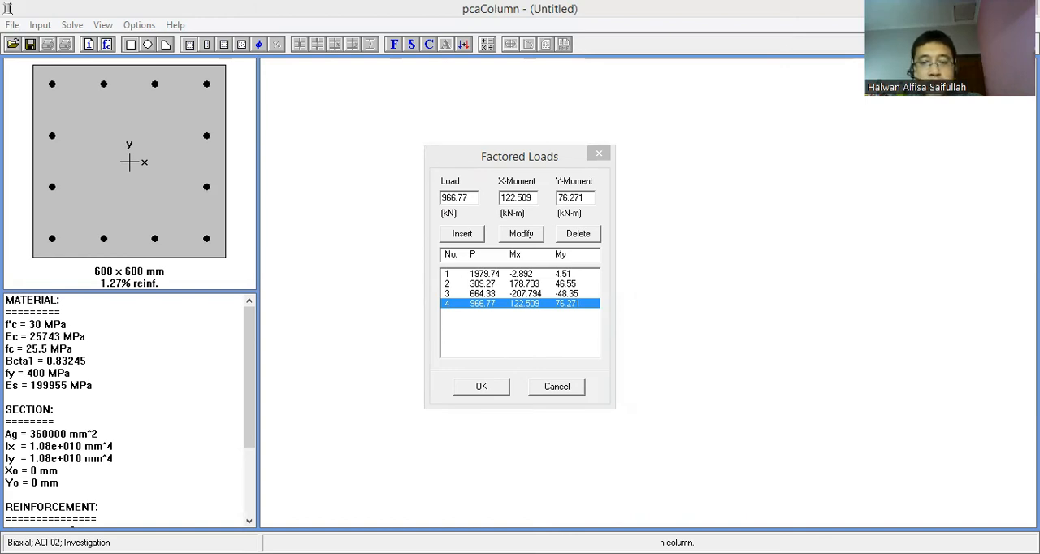
pyautogui.hotkey('alt', 'Tab')
pyautogui.write('1055.98')
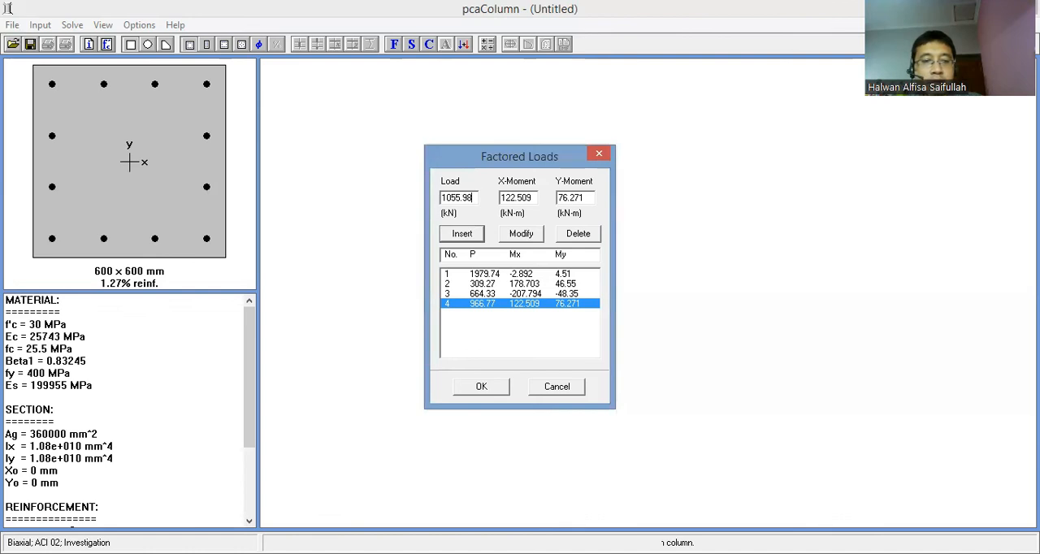
pyautogui.hotkey('alt', 'Tab')
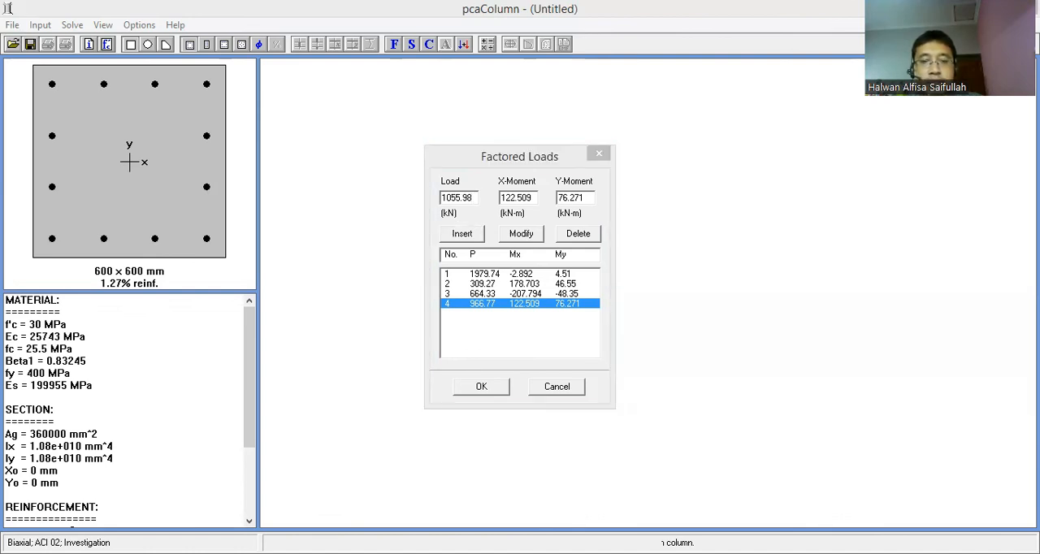
pyautogui.hotkey('alt', 'Tab')
pyautogui.hotkey('alt', 'x')
pyautogui.write('-107.717')
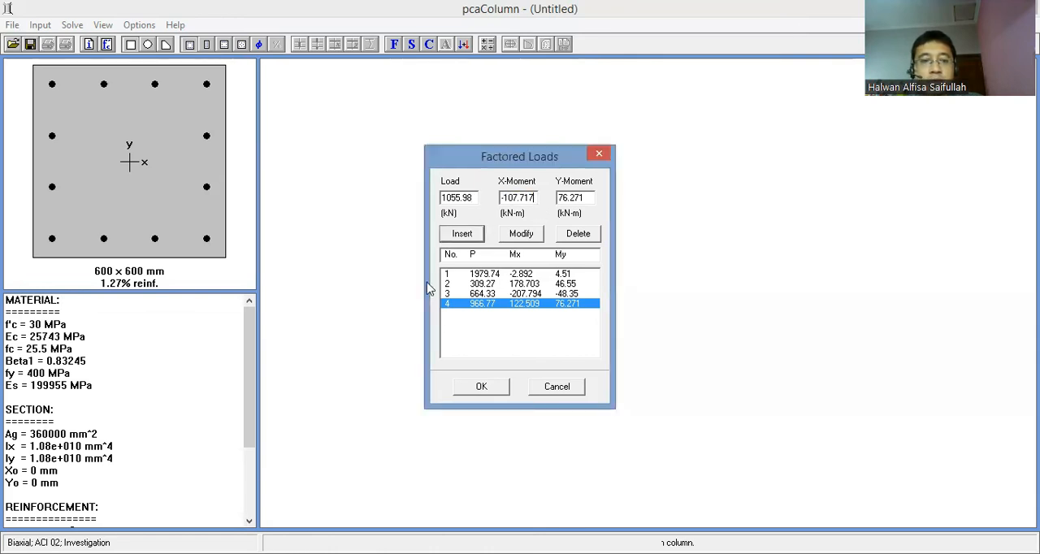
pyautogui.hotkey('alt', 'Tab')
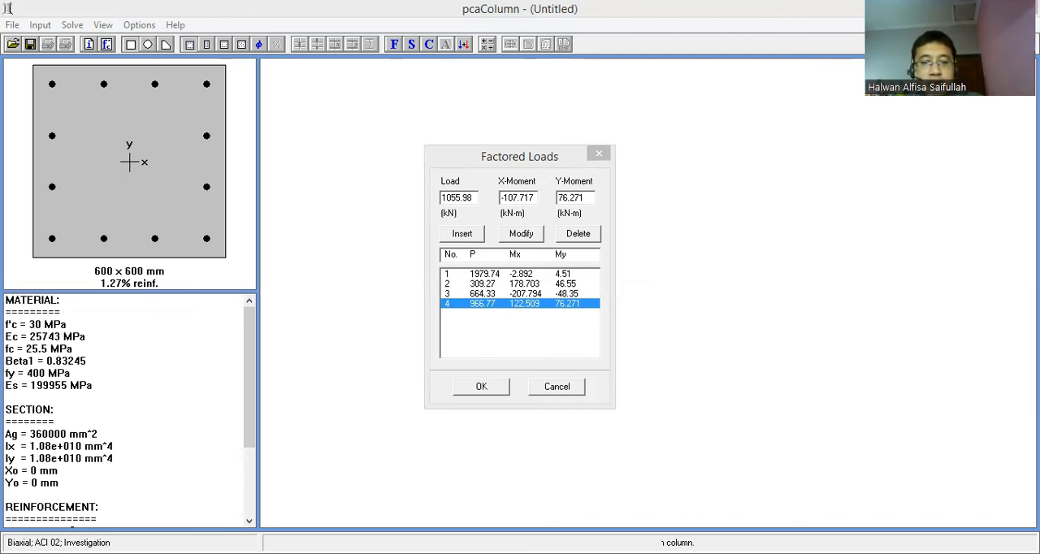
pyautogui.hotkey('alt', 'Tab')
pyautogui.hotkey('alt', 'y')
pyautogui.write('-71.992')
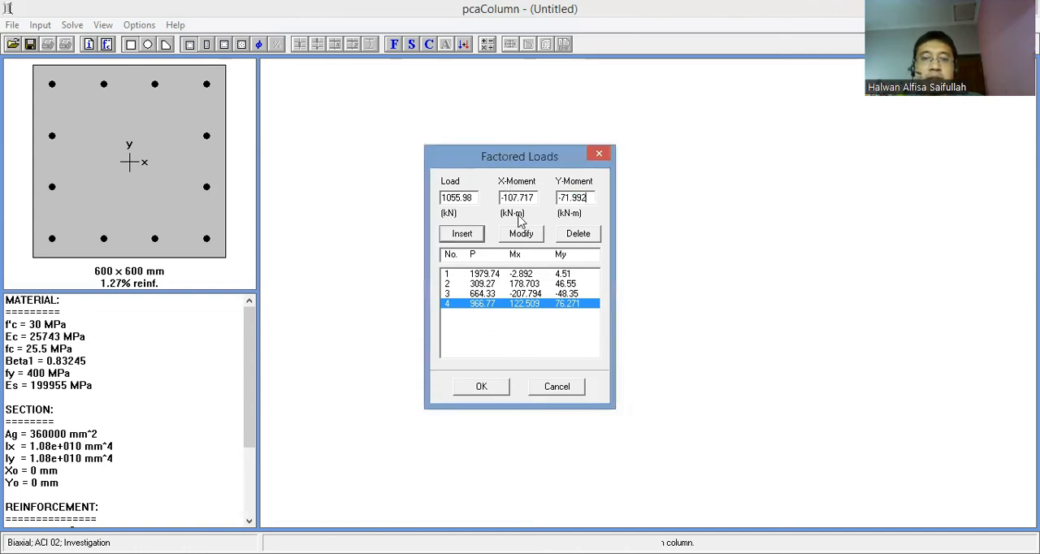
pyautogui.click(460, 234)
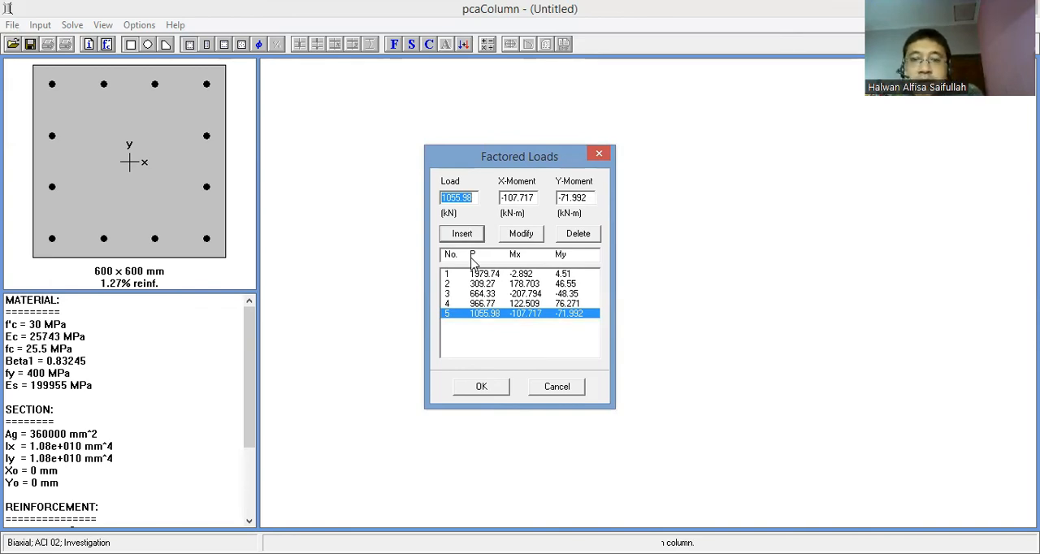
pyautogui.click(485, 274)
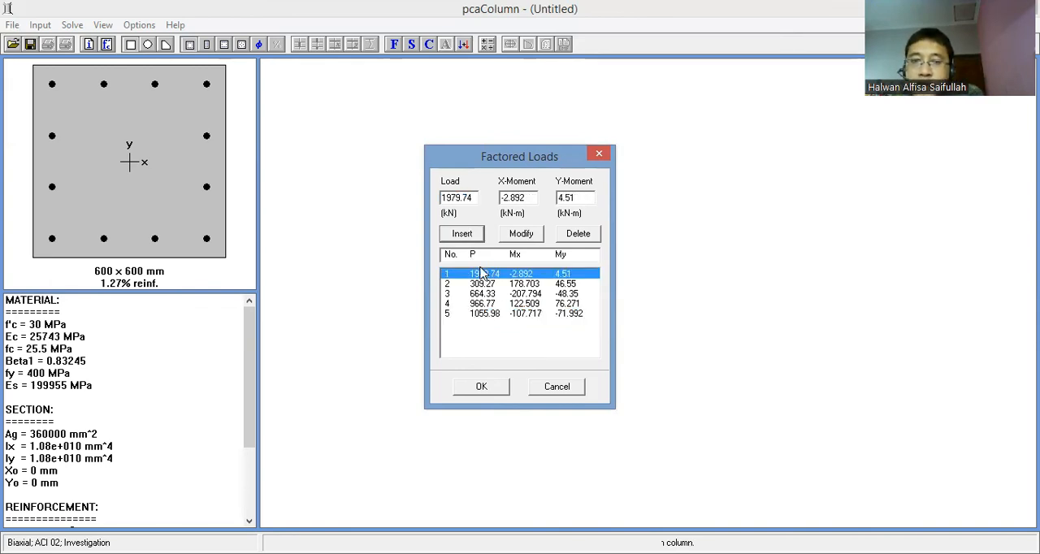
pyautogui.click(480, 285)
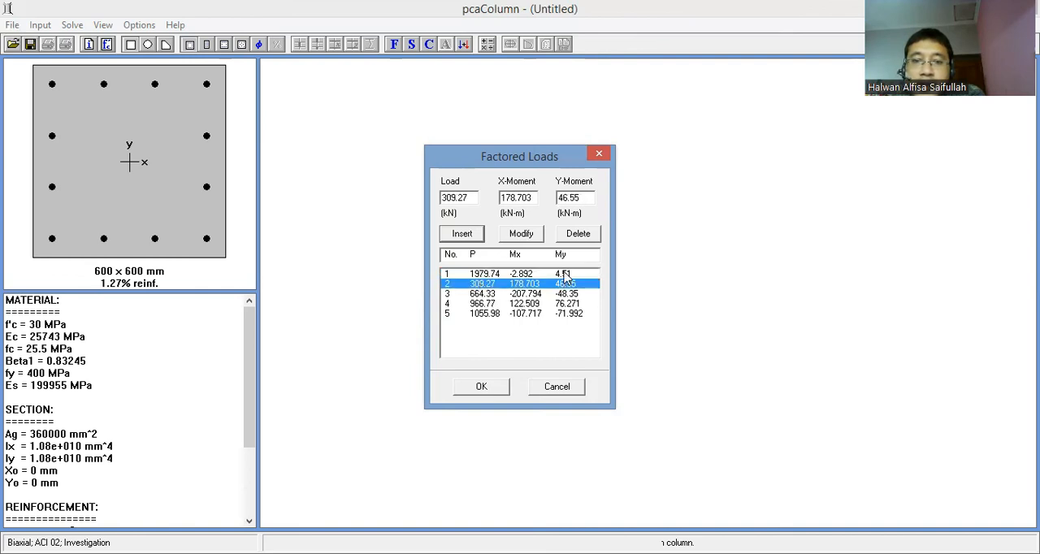
# - Review the third, fourth and fifth factored load entries and accept the list of five factored loads
pyautogui.click(538, 294)
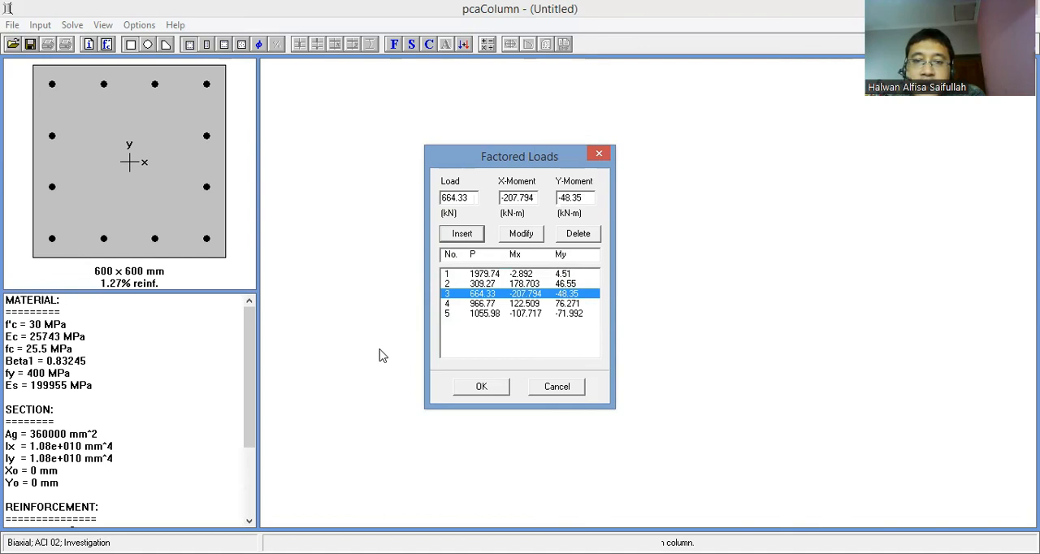
pyautogui.click(522, 303)
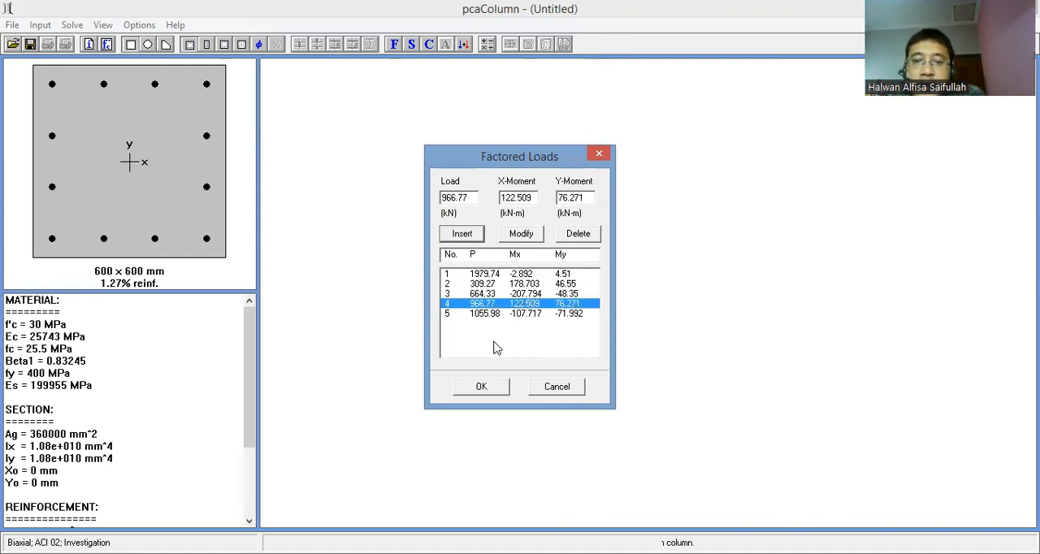
pyautogui.click(581, 314)
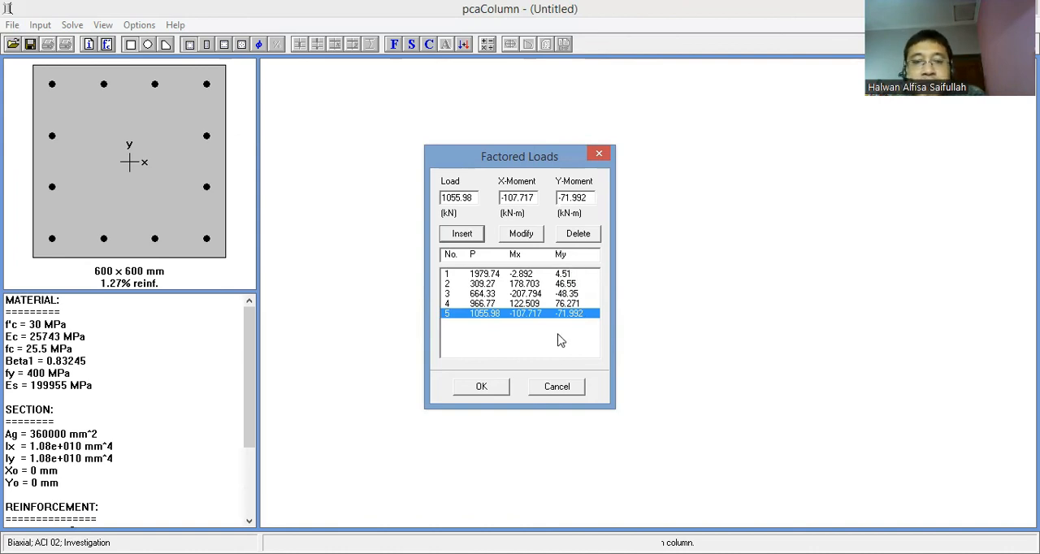
pyautogui.click(509, 388)
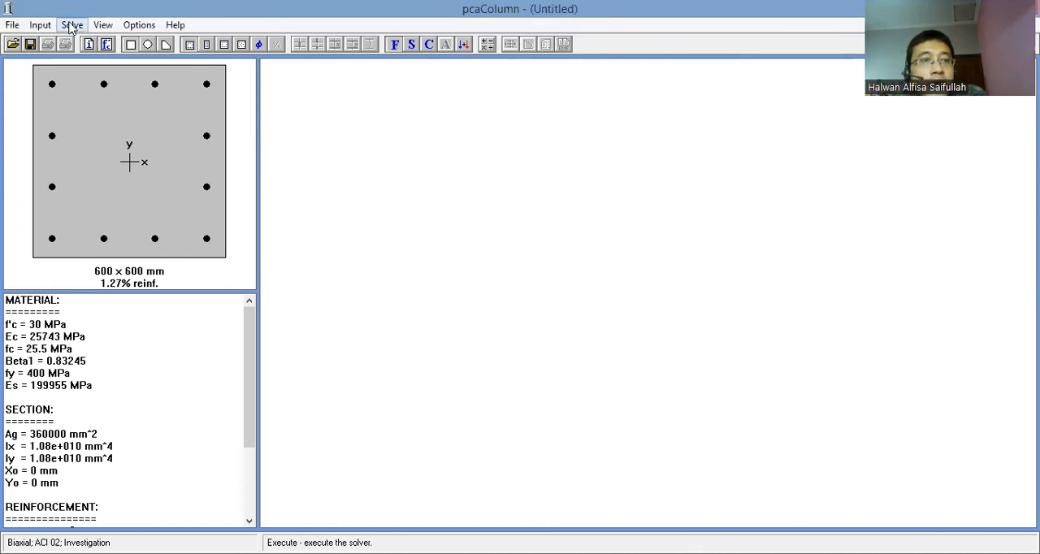
# - Execute the solver for the column and view the interaction diagram at the 123-degree moment angle
pyautogui.click(72, 25)
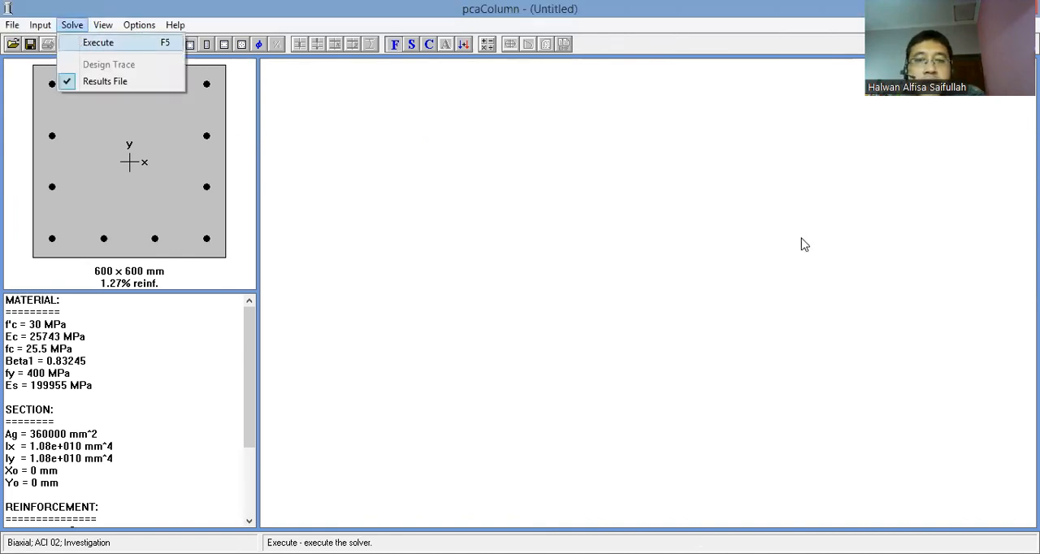
pyautogui.press('Return')
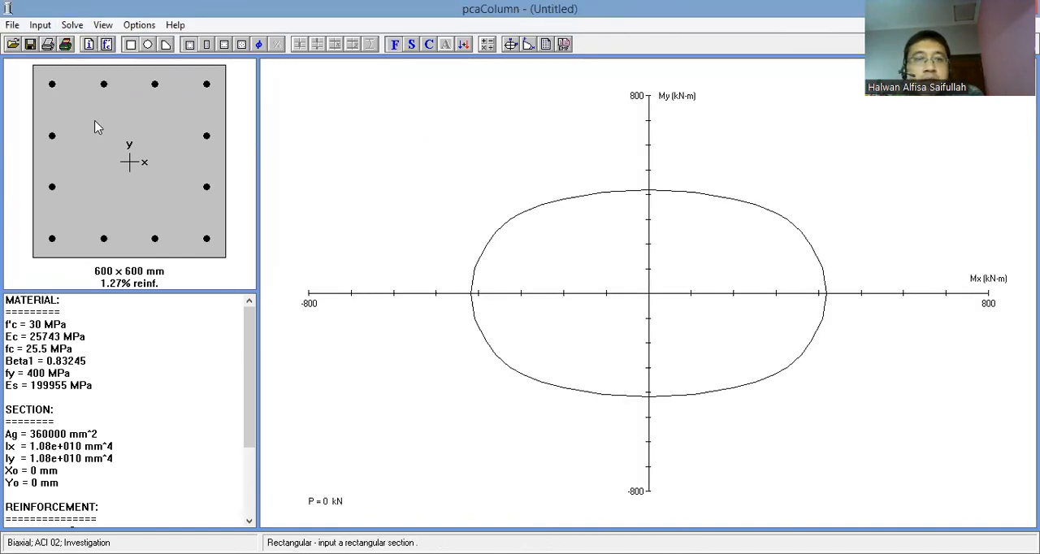
pyautogui.click(528, 44)
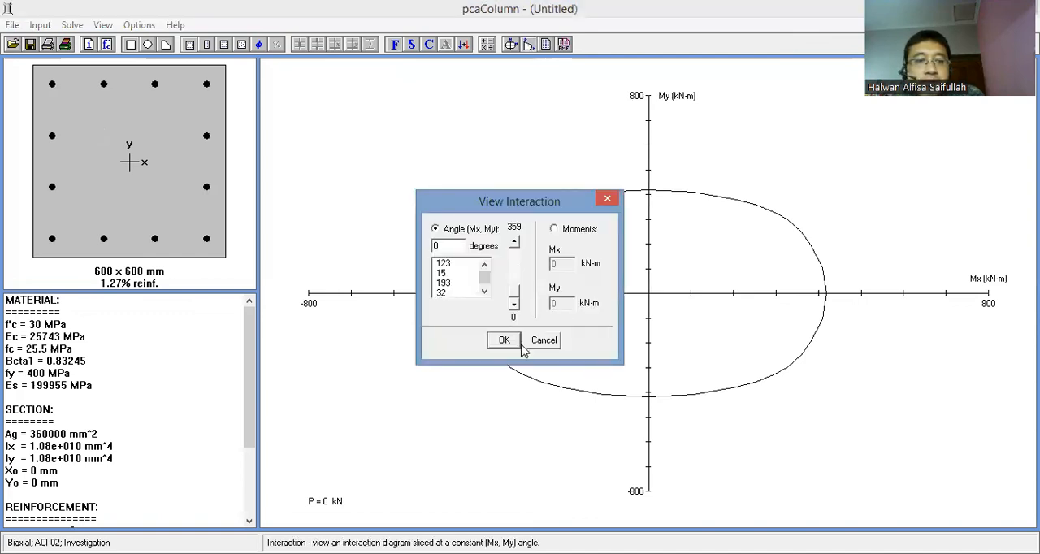
pyautogui.click(445, 263)
pyautogui.click(504, 341)
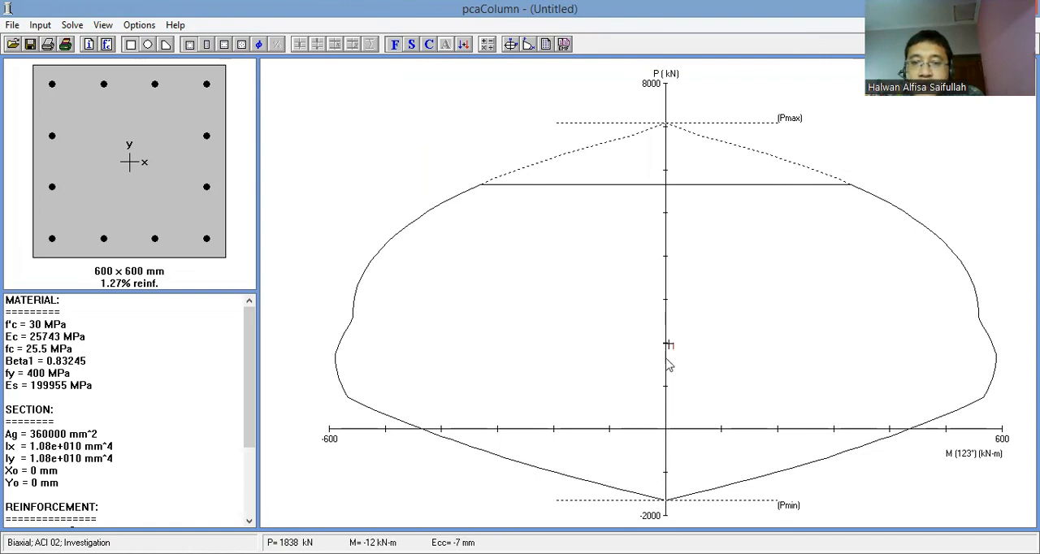
# - View the column's interaction diagrams at the 15-degree and 193-degree moment angles in turn
pyautogui.click(526, 47)
pyautogui.click(445, 273)
pyautogui.click(504, 341)
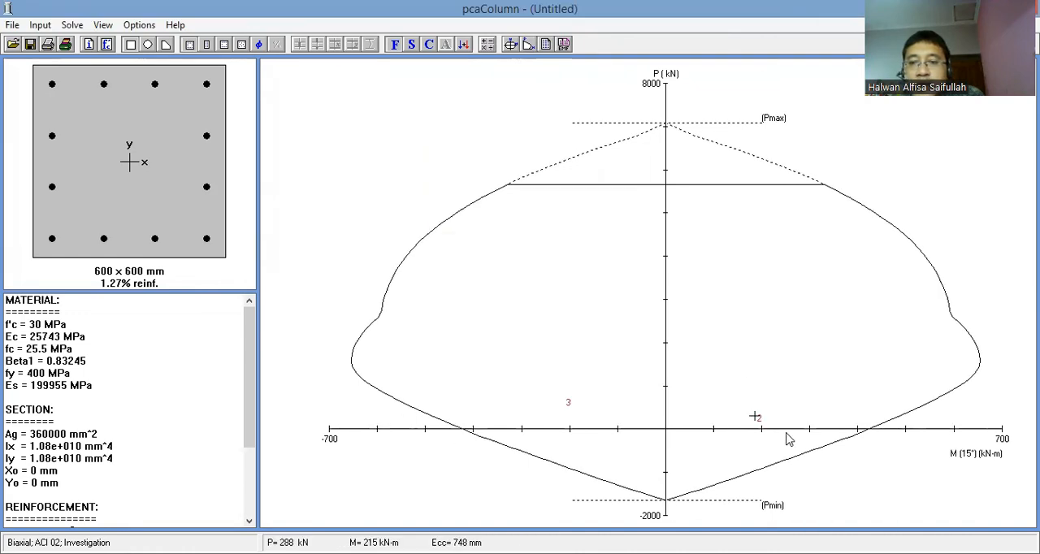
pyautogui.click(527, 46)
pyautogui.click(451, 284)
pyautogui.click(502, 342)
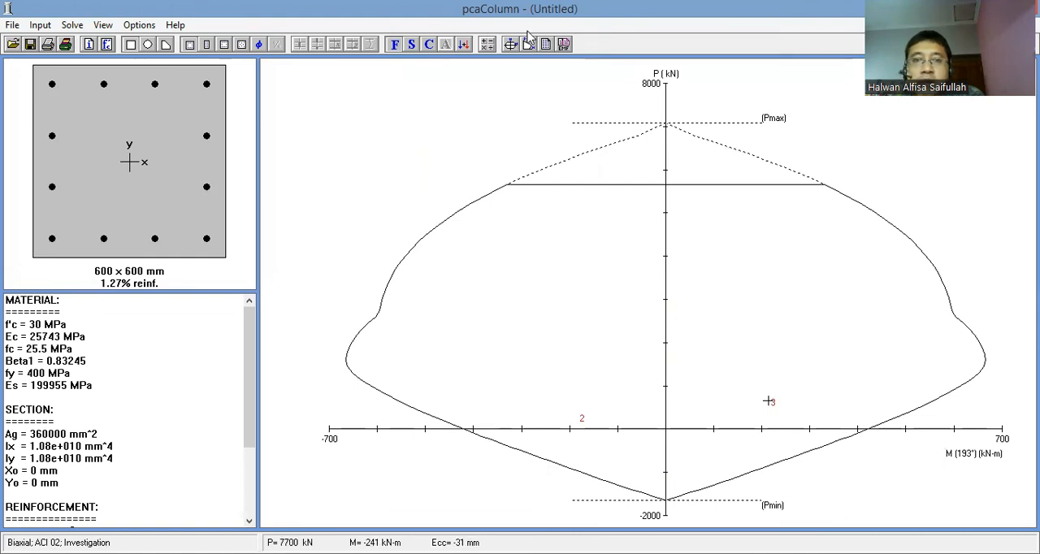
# - View the column's interaction diagram at the 32-degree moment angle
pyautogui.click(529, 42)
pyautogui.click(451, 284)
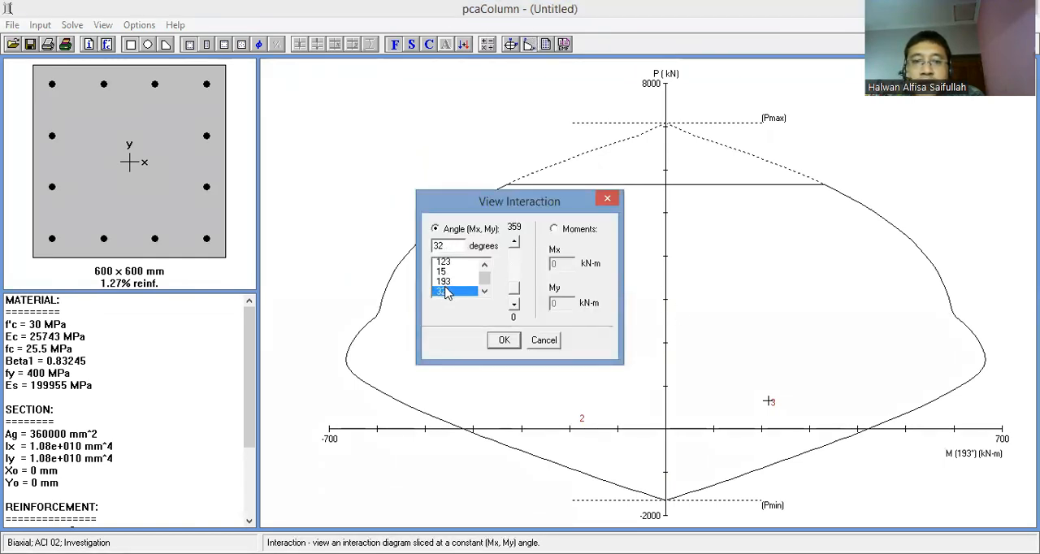
pyautogui.click(503, 341)
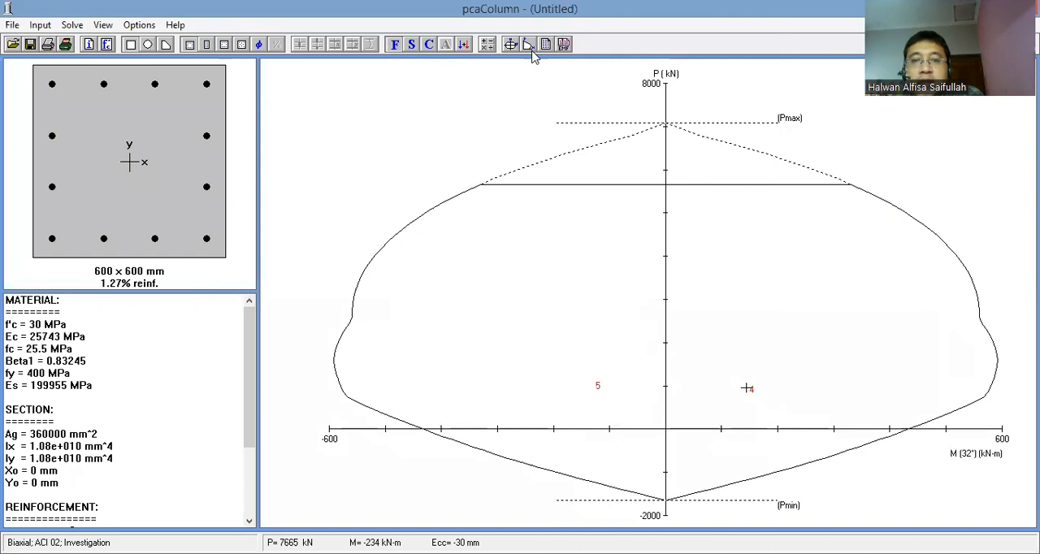
# - View the interaction diagram at the 214-degree moment angle and review the summary of material, section and reinforcement data
pyautogui.click(529, 45)
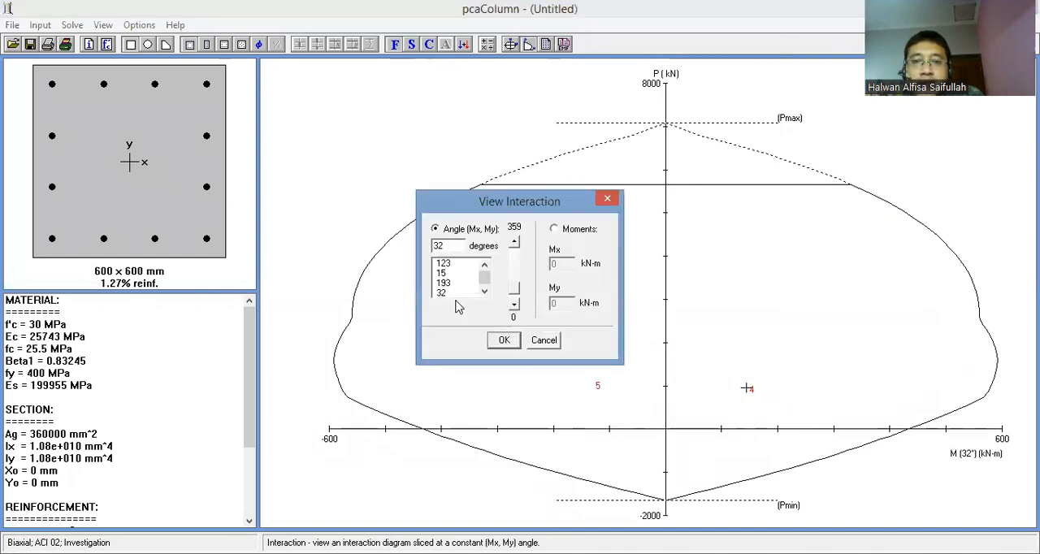
pyautogui.click(485, 293)
pyautogui.click(447, 293)
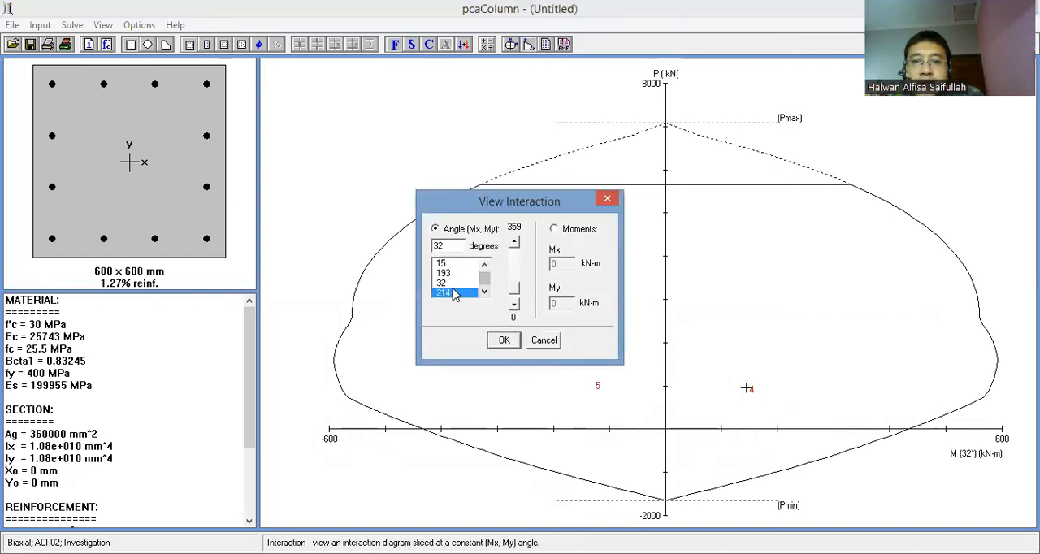
pyautogui.click(504, 340)
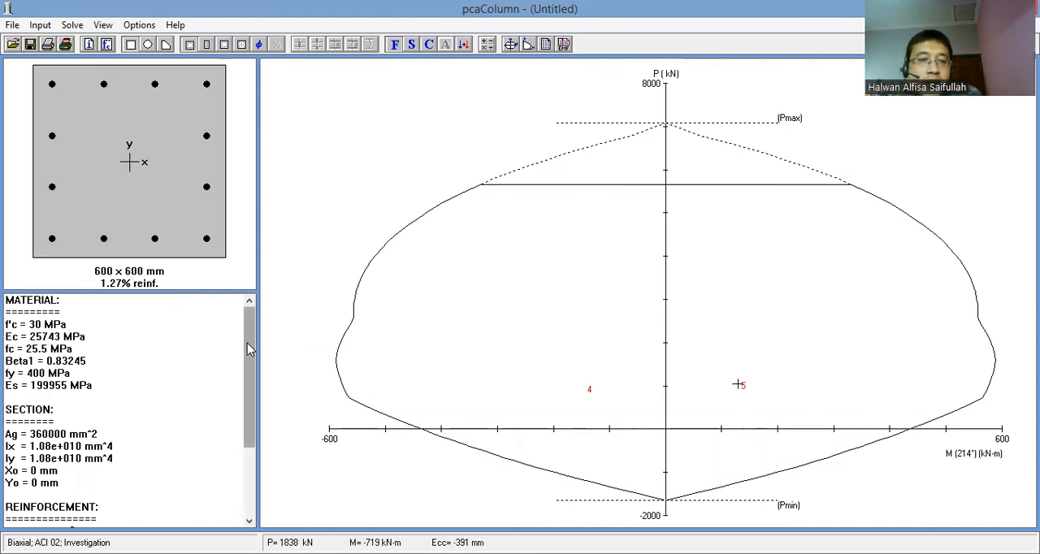
pyautogui.moveTo(247, 342); pyautogui.dragTo(238, 474)
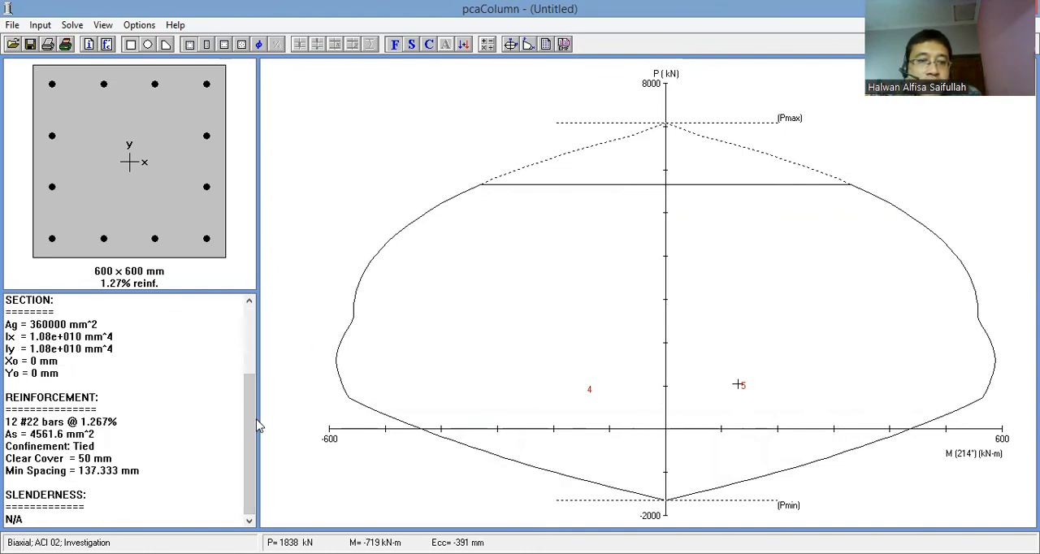
pyautogui.moveTo(249, 418); pyautogui.dragTo(249, 340)
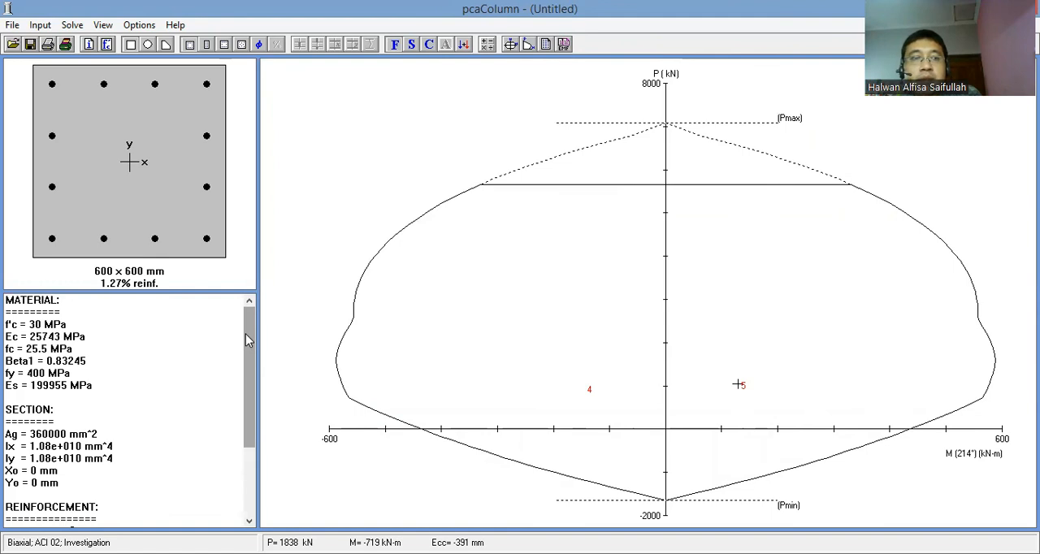